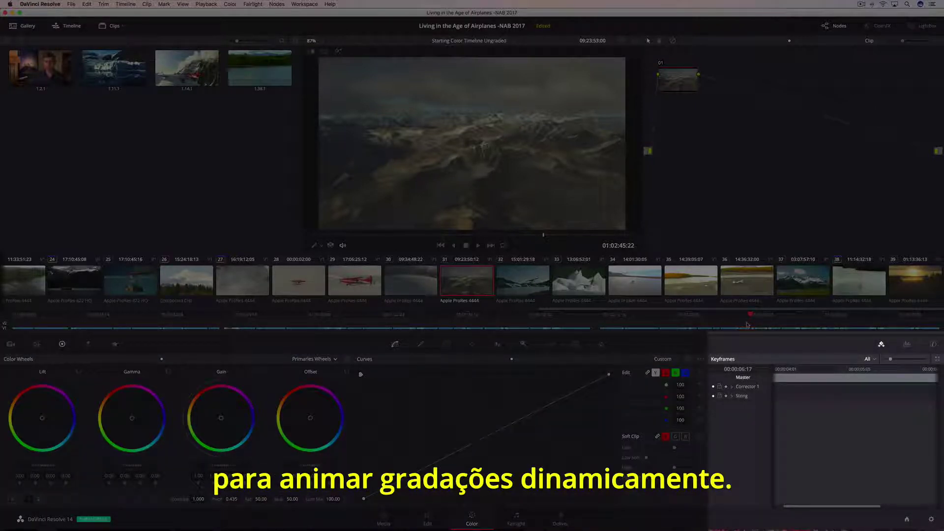
# Step: Show the video scopes, set the project's color science to DaVinci YRGB Color Managed, and save the project settings
pyautogui.click(907, 345)
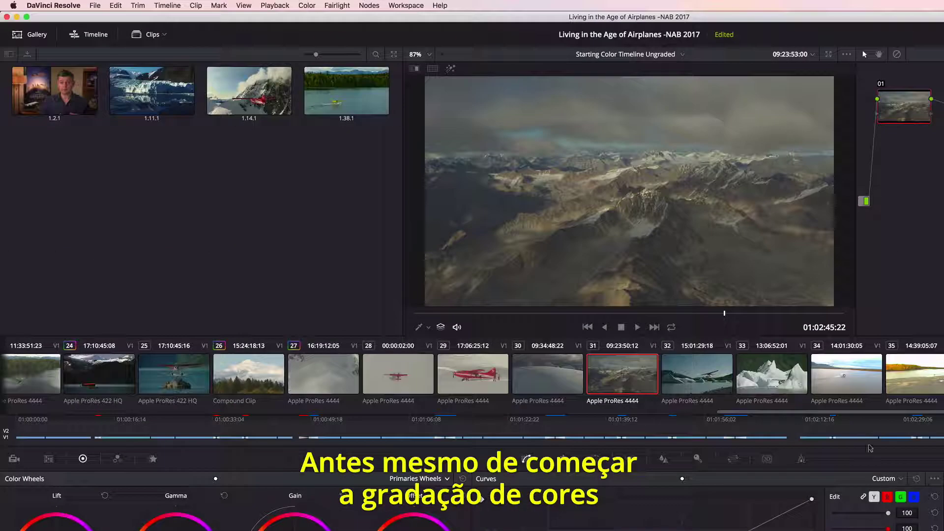
pyautogui.click(95, 5)
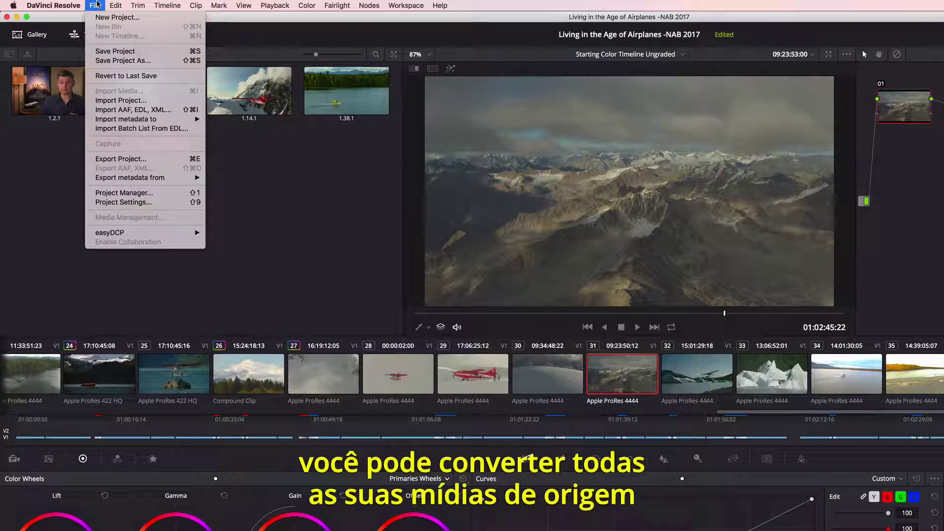
pyautogui.click(111, 202)
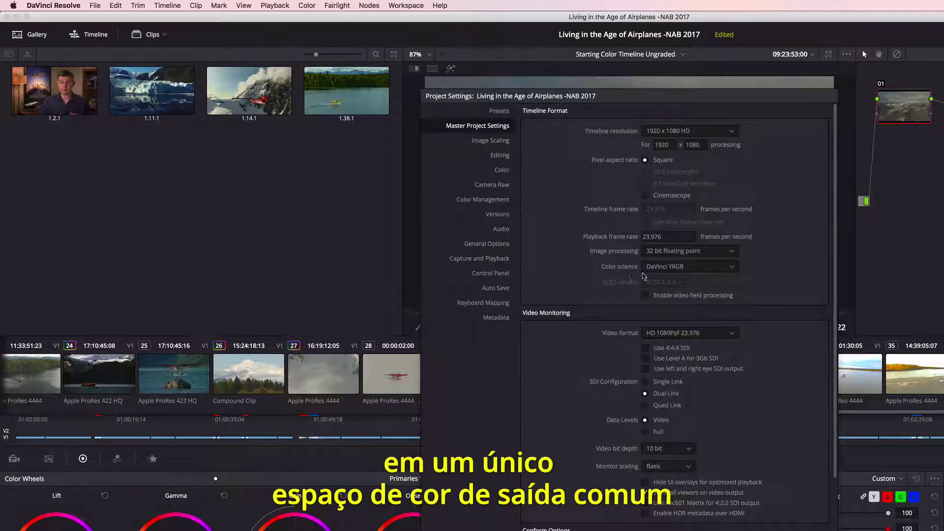
pyautogui.click(663, 271)
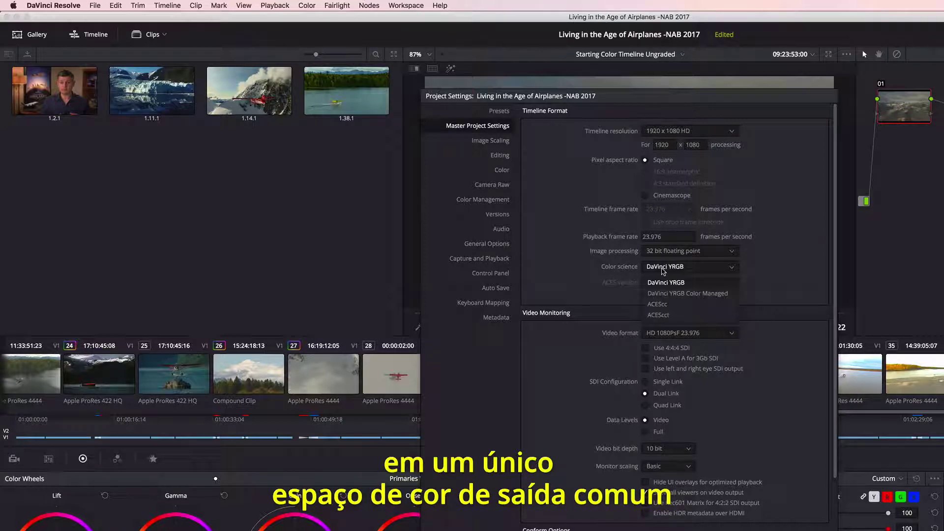
pyautogui.click(663, 294)
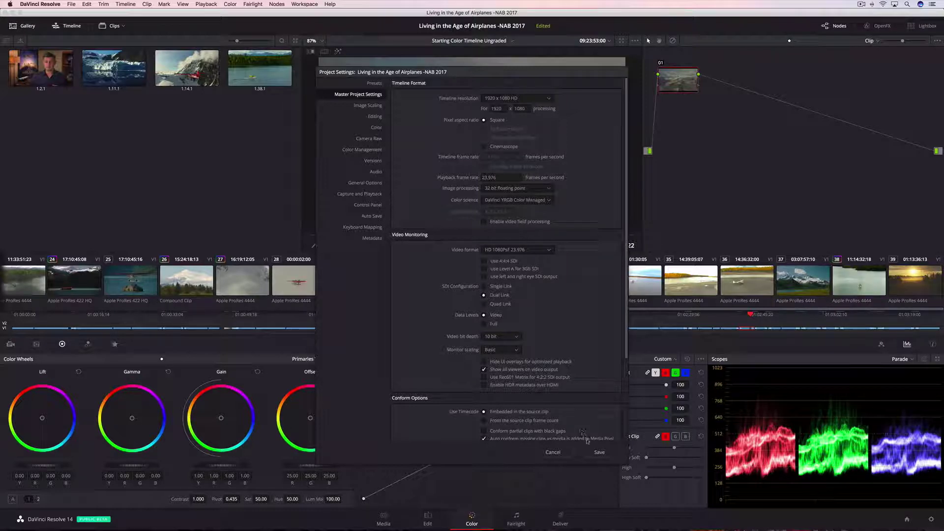
pyautogui.click(599, 452)
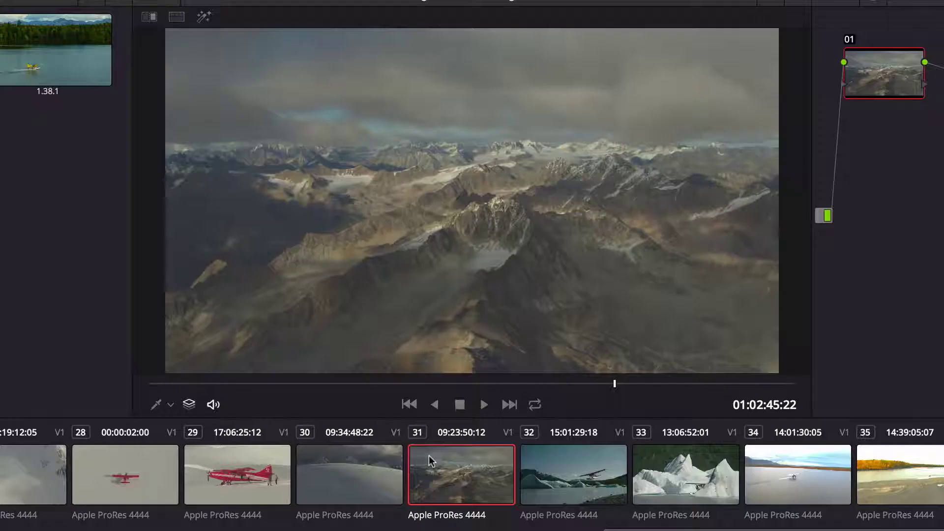
# Step: Set clip 31's input color space to Blackmagic Design 4.6K Film v3
pyautogui.rightClick(451, 270)
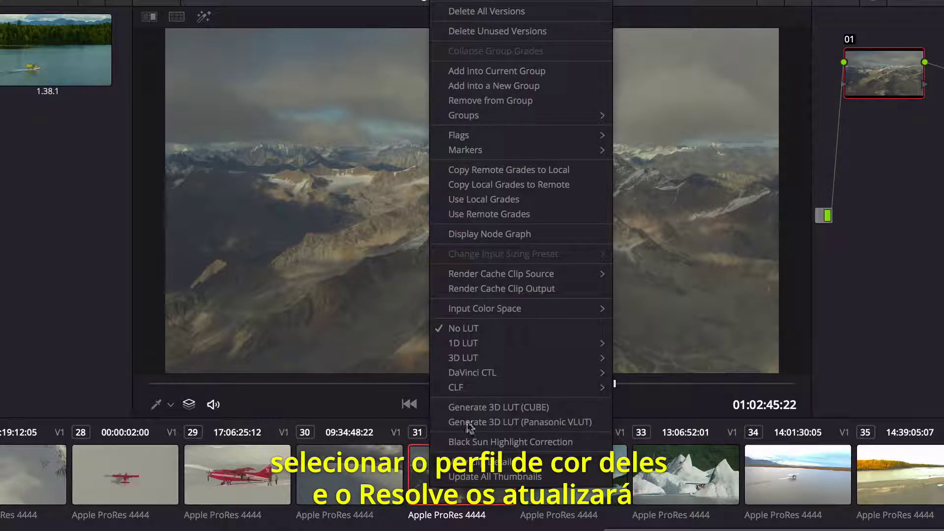
pyautogui.moveTo(483, 311)
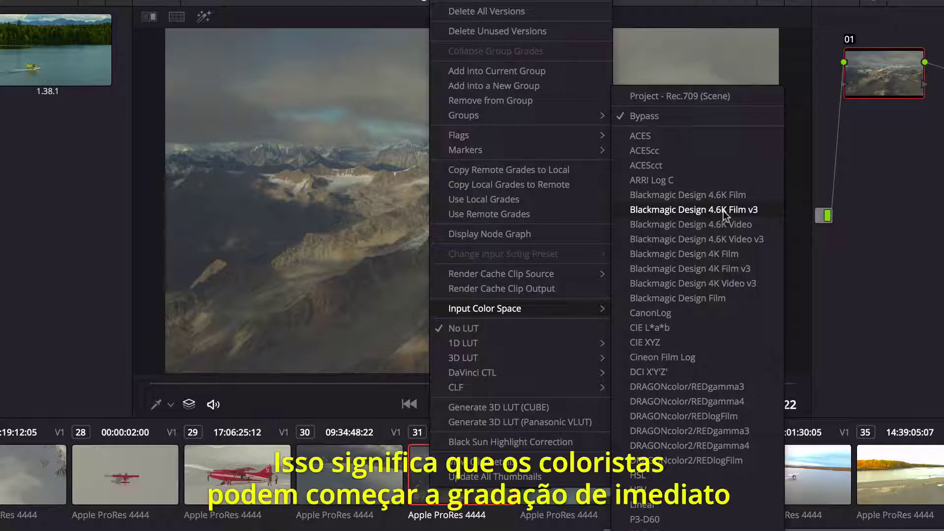
pyautogui.click(693, 210)
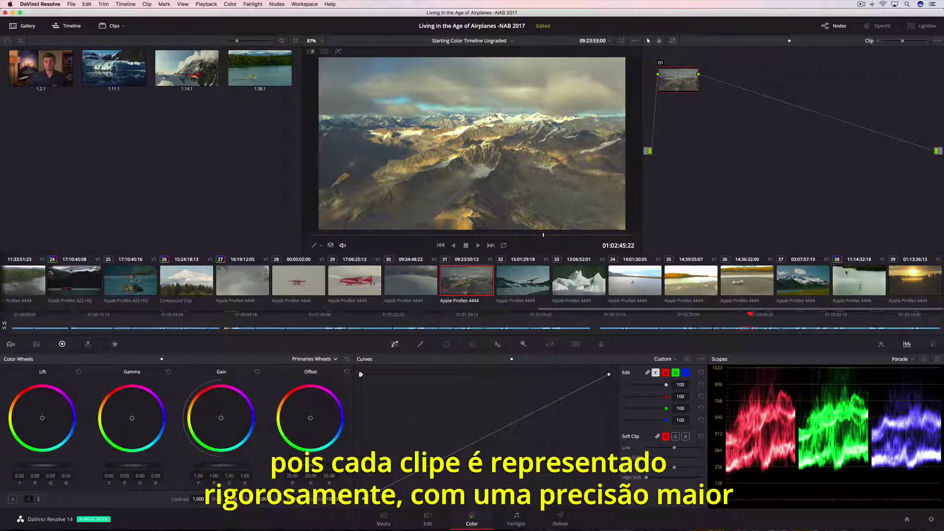
# Step: Go to clip 38 and play it to about 01:03:18:21
pyautogui.click(862, 282)
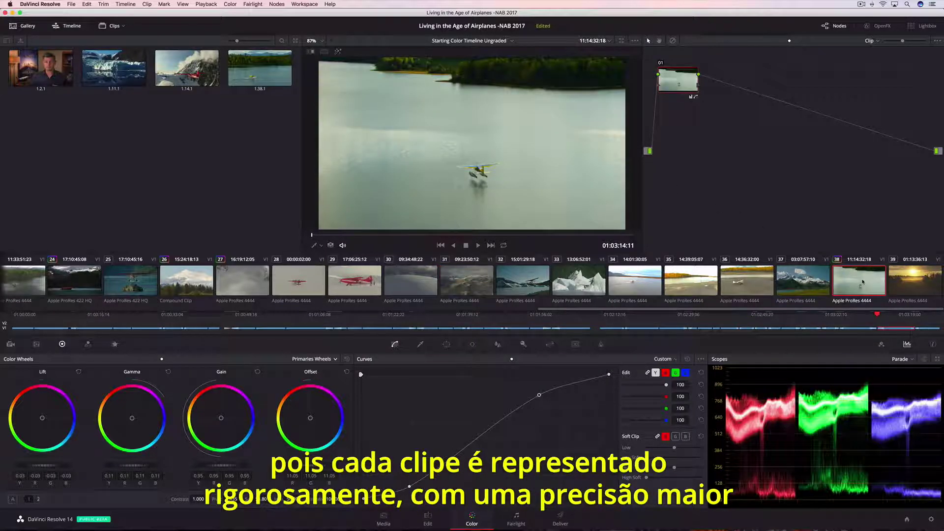
pyautogui.press('space')
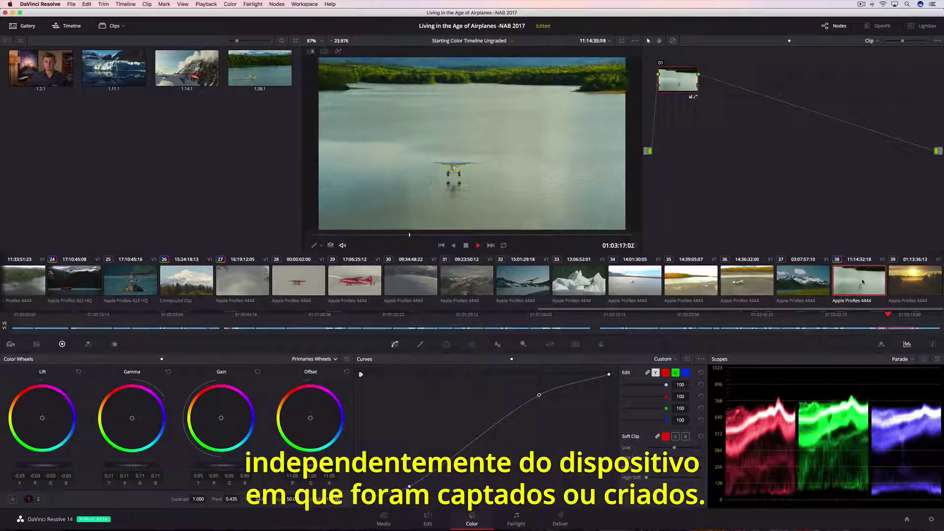
pyautogui.press('space')
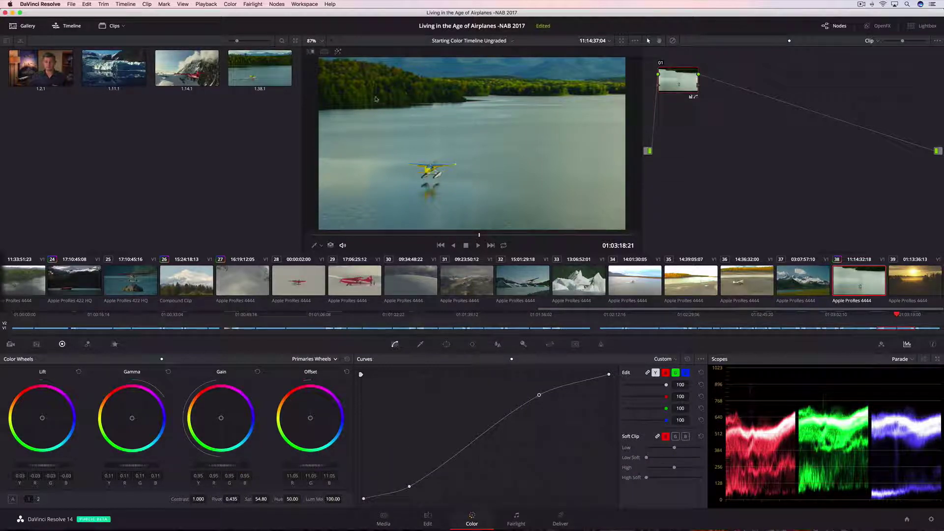
# Step: Compare clips 34, 35 and 36 with clip 38 in the split-screen view and shot match them to clip 38
pyautogui.click(324, 52)
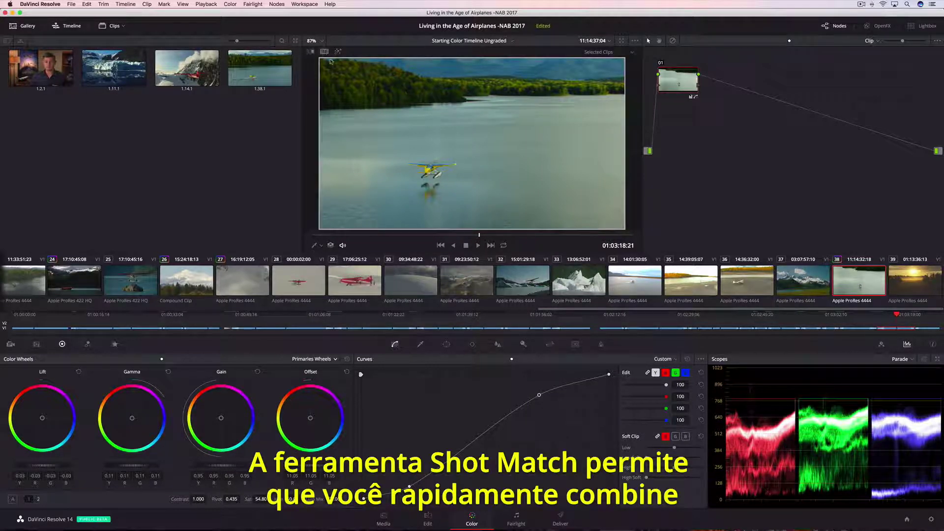
pyautogui.keyDown('super'); pyautogui.click(626, 276); pyautogui.keyUp('super')
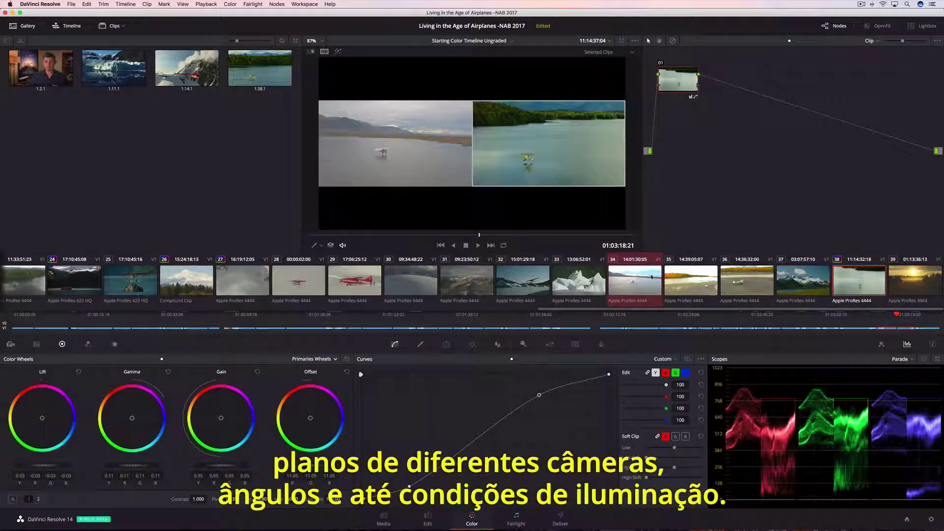
pyautogui.keyDown('super'); pyautogui.click(691, 282); pyautogui.keyUp('super')
pyautogui.keyDown('super'); pyautogui.click(722, 283); pyautogui.keyUp('super')
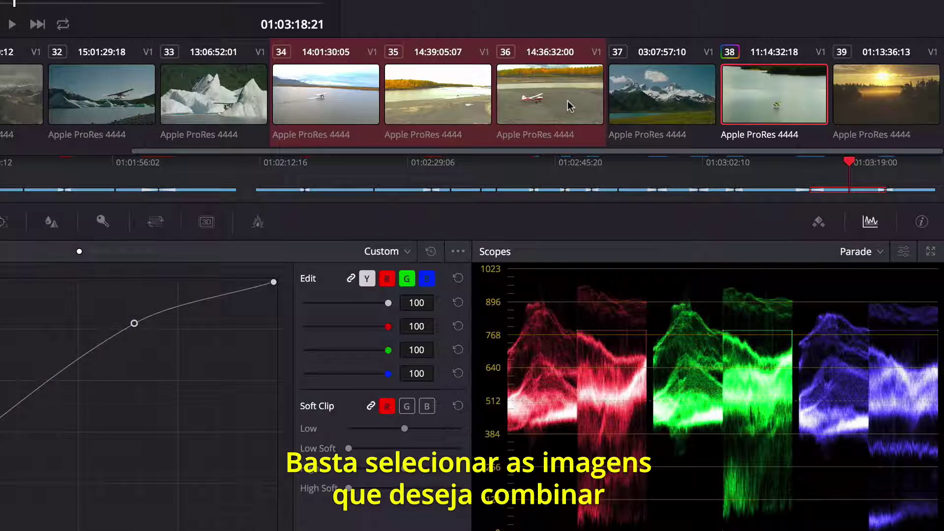
pyautogui.rightClick(758, 84)
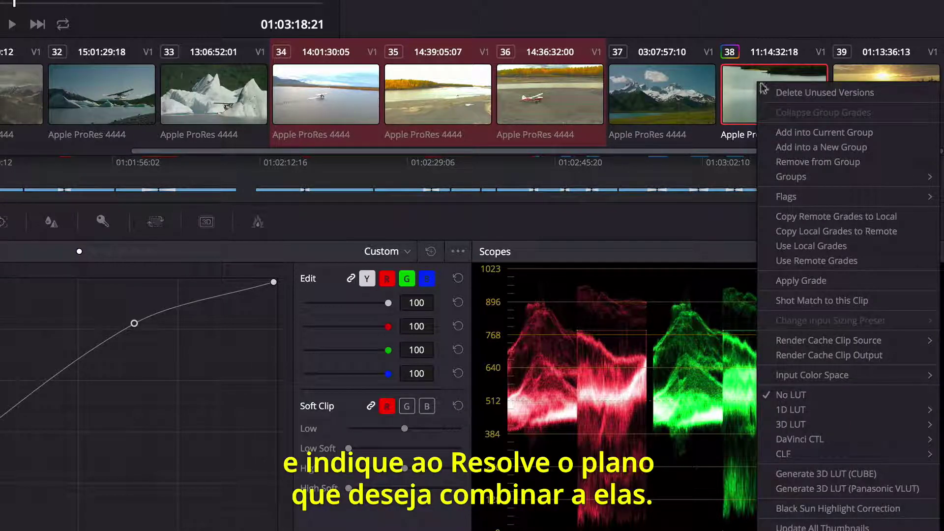
pyautogui.click(806, 299)
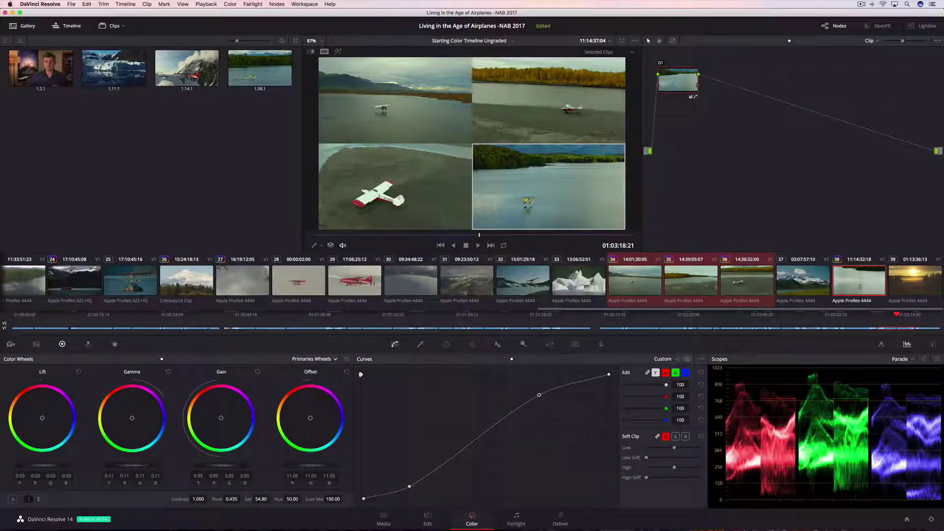
# Step: On clip 30 at about 01:02:42:21, shift the lift and gain color balance slightly, with overall lift about -0.09 and gain about 1.31
pyautogui.click(407, 284)
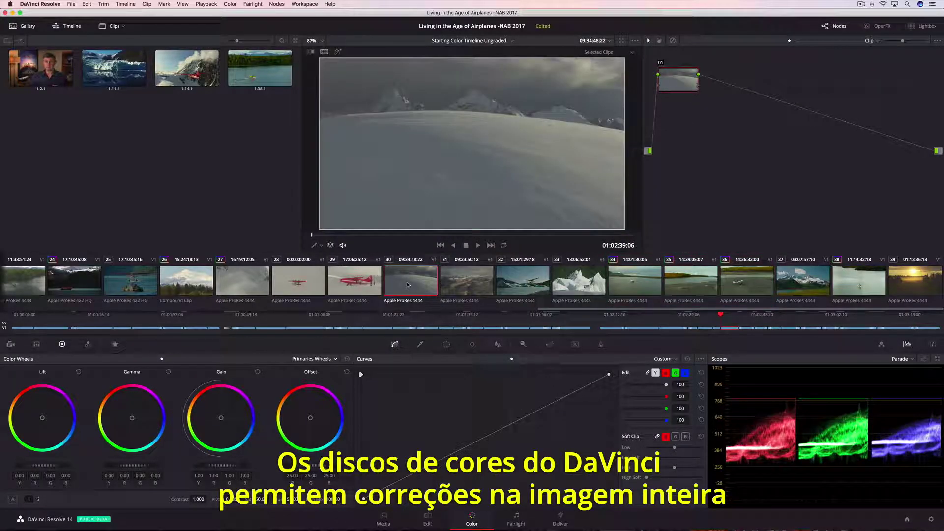
pyautogui.press('space')
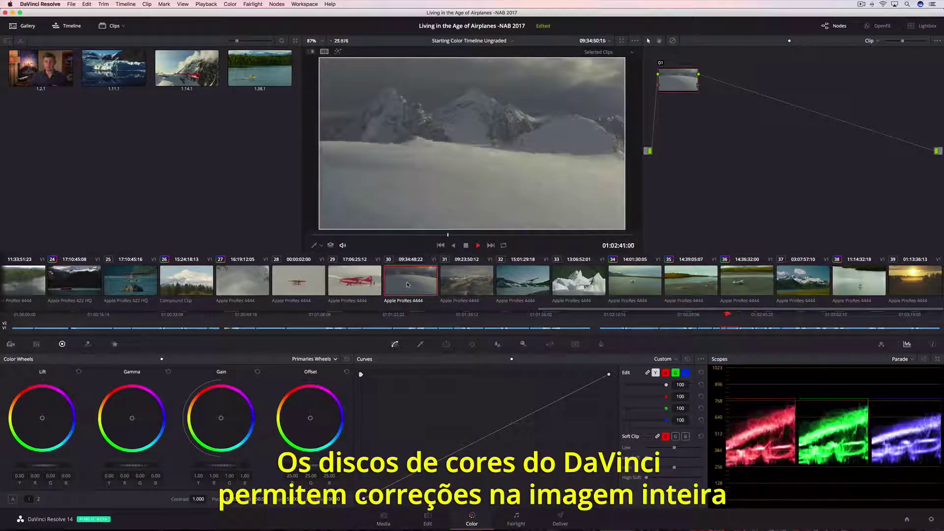
pyautogui.press('space')
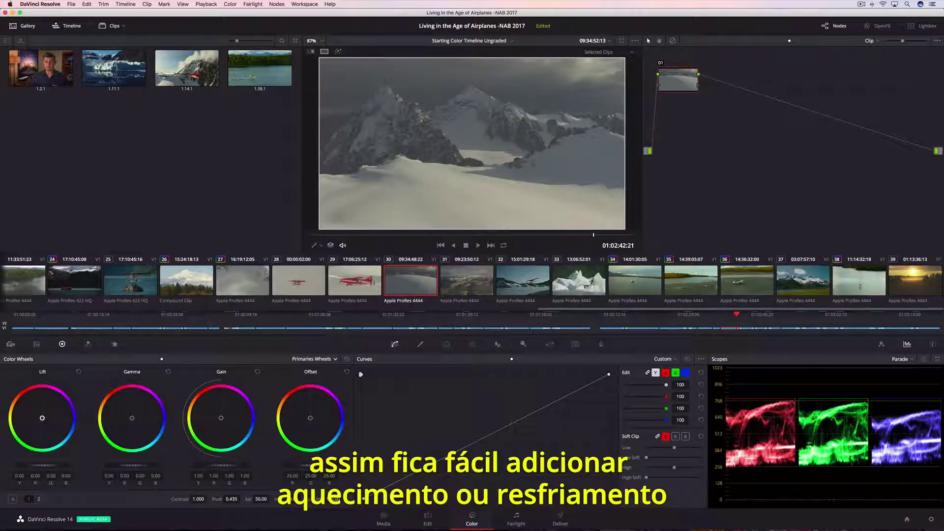
pyautogui.moveTo(42, 418); pyautogui.dragTo(42, 417)
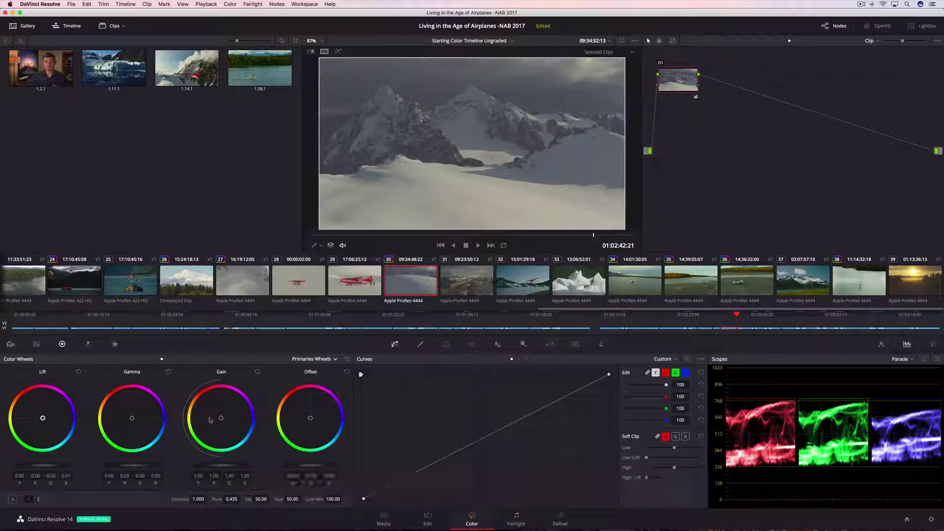
pyautogui.moveTo(210, 420); pyautogui.dragTo(213, 419)
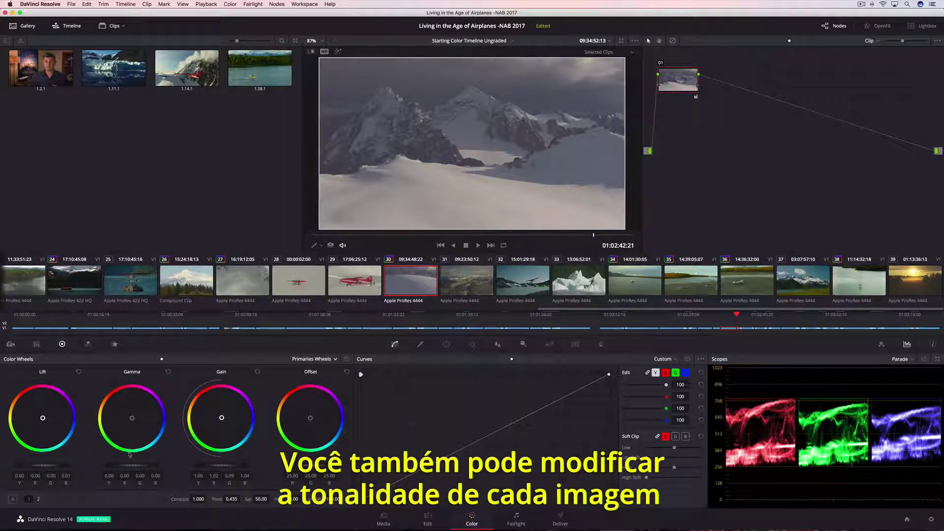
pyautogui.moveTo(55, 464); pyautogui.dragTo(44, 464)
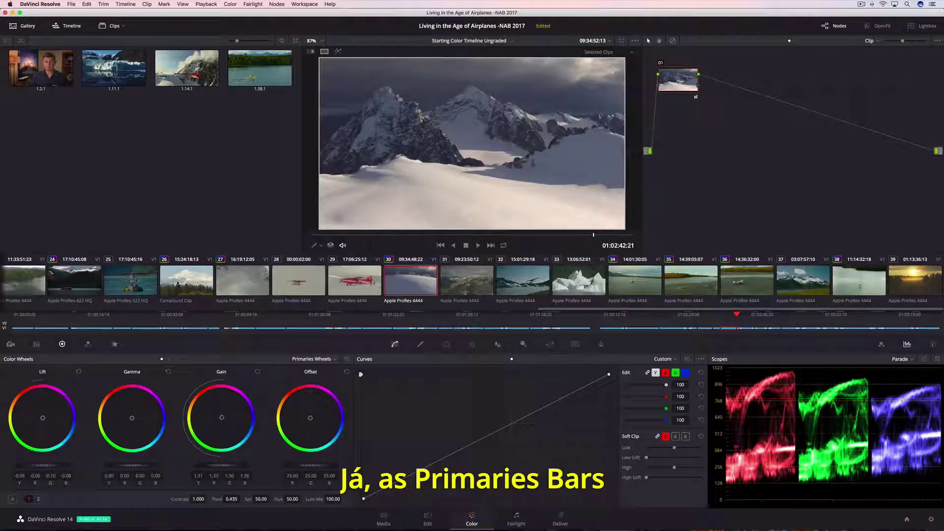
# Step: On clip 25, use Primaries Bars to set blue lift to 0.02, green gamma to 0.01 and blue gain to 1.12, and raise the luminance gain
pyautogui.click(132, 283)
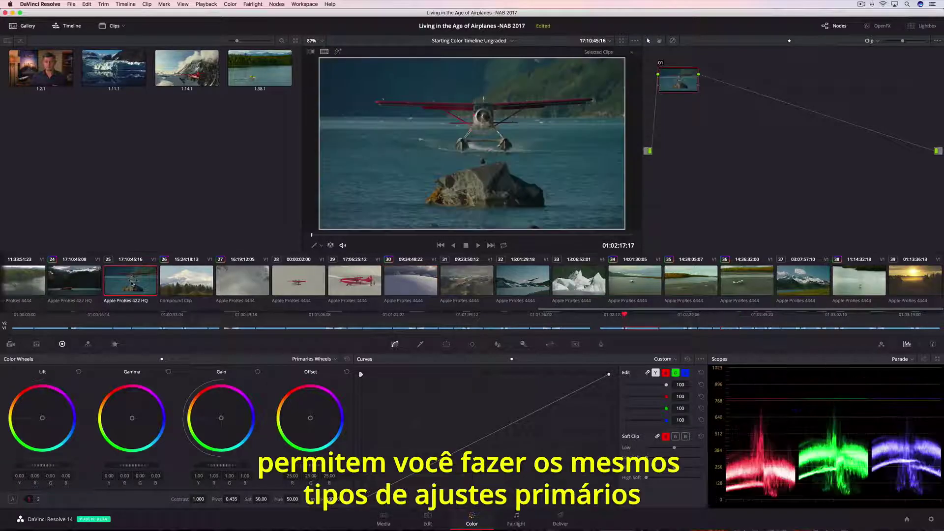
pyautogui.click(334, 360)
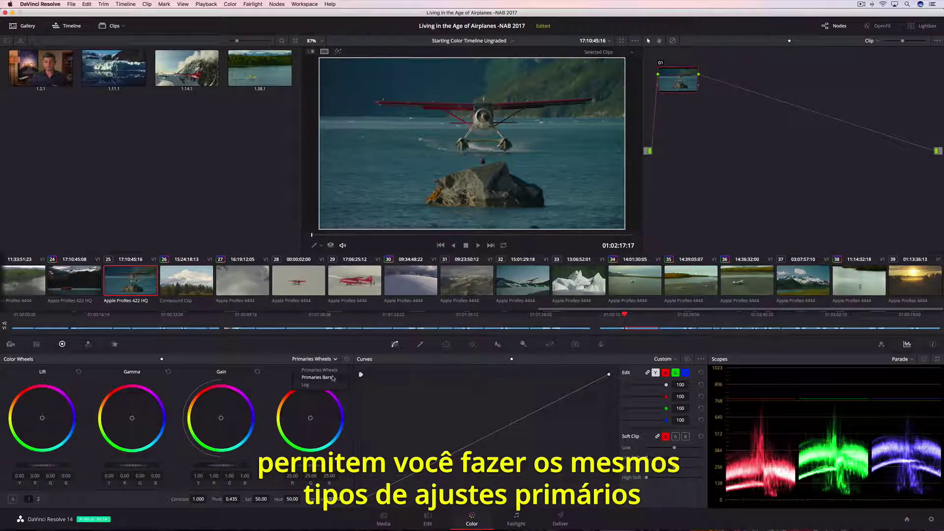
pyautogui.click(331, 378)
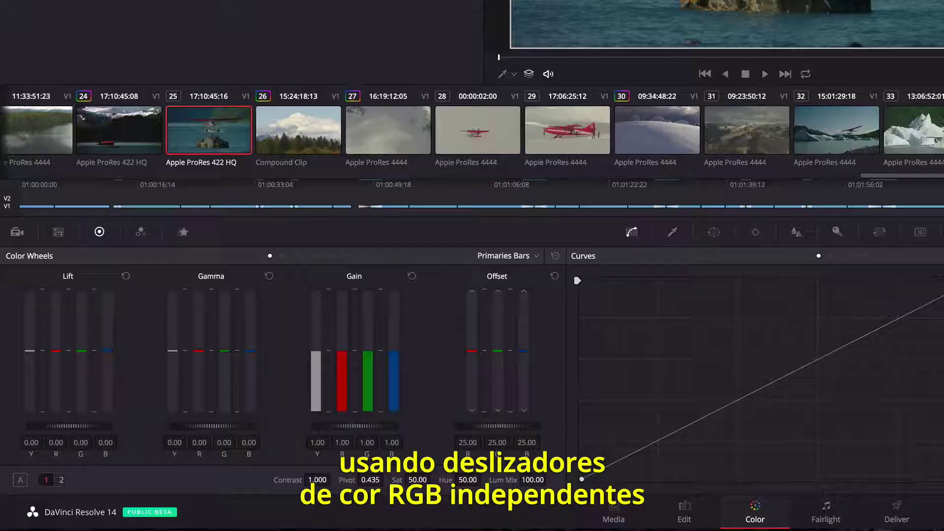
pyautogui.moveTo(108, 353); pyautogui.dragTo(108, 350)
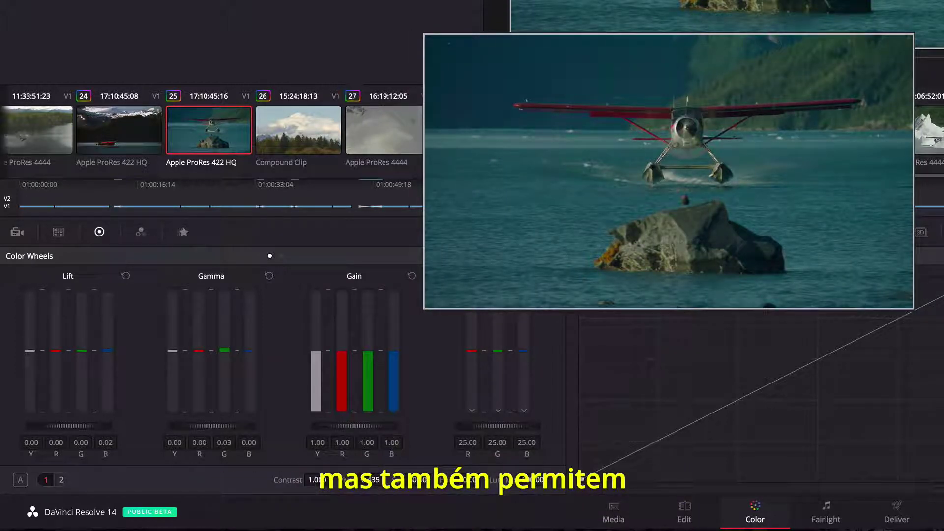
pyautogui.moveTo(222, 354); pyautogui.dragTo(224, 351)
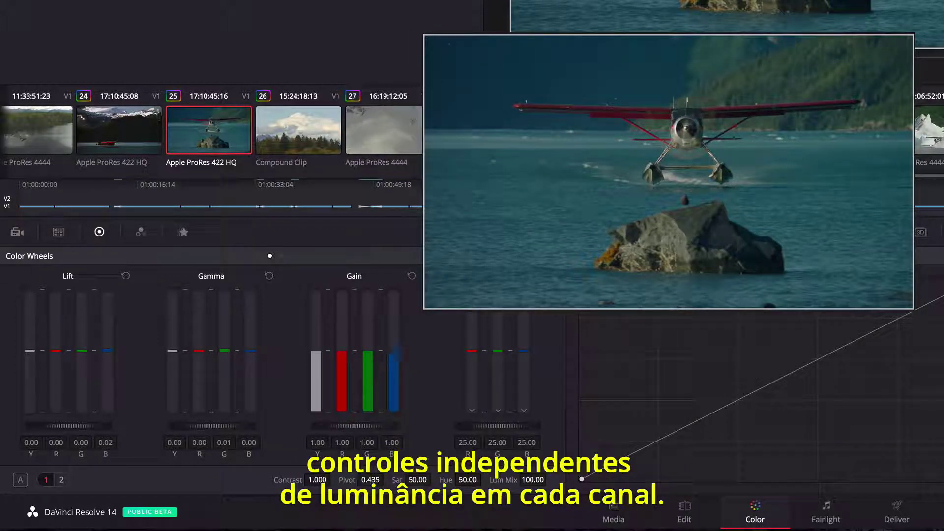
pyautogui.moveTo(394, 347); pyautogui.dragTo(393, 350)
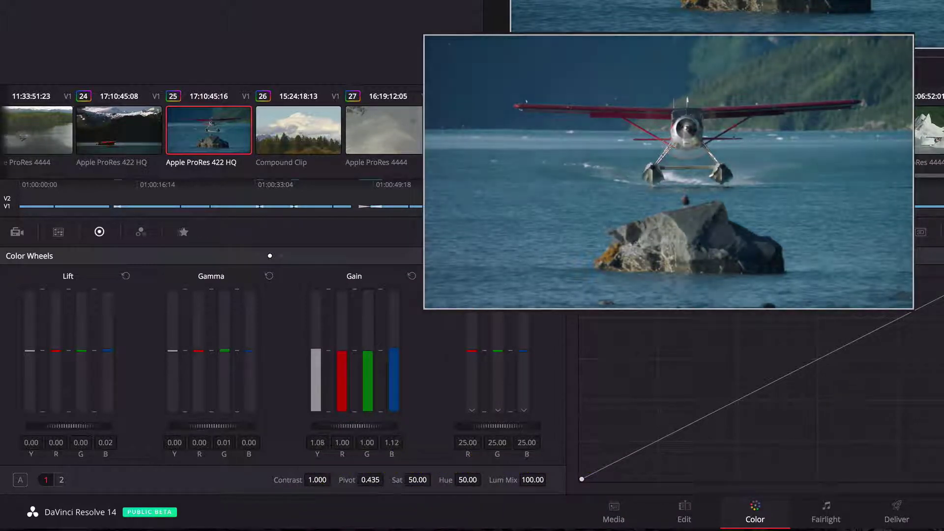
pyautogui.moveTo(316, 351); pyautogui.dragTo(316, 333)
# Step: On clip 13 at about 01:01:17:07, lower the color temperature to -1130 and raise the tint toward magenta
pyautogui.click(134, 290)
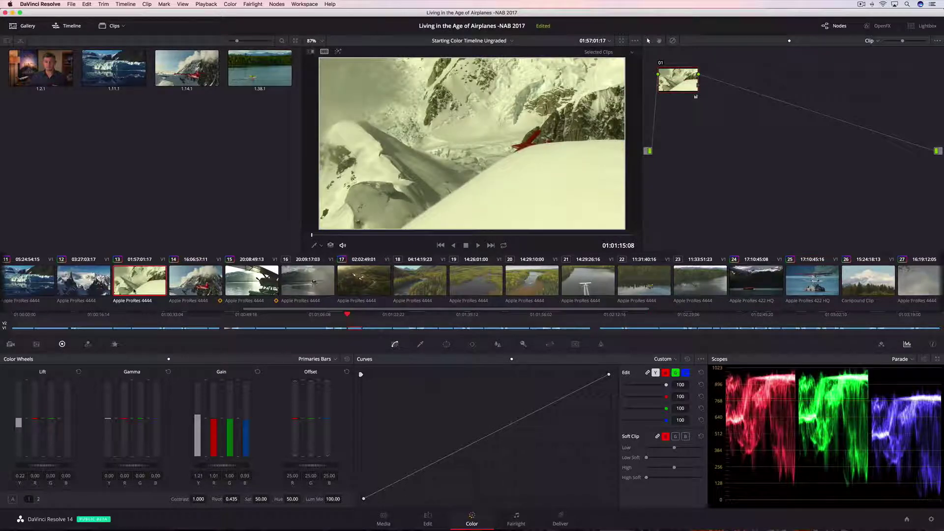
pyautogui.press('space')
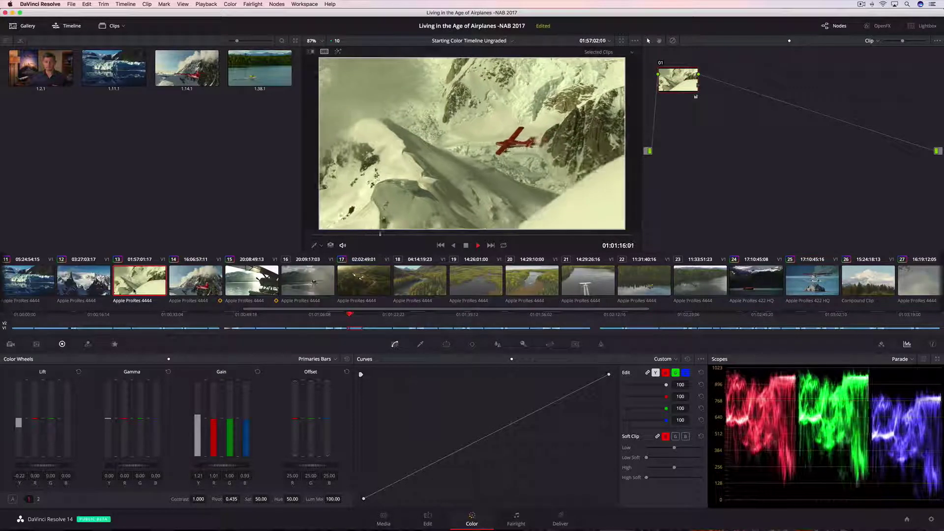
pyautogui.press('space')
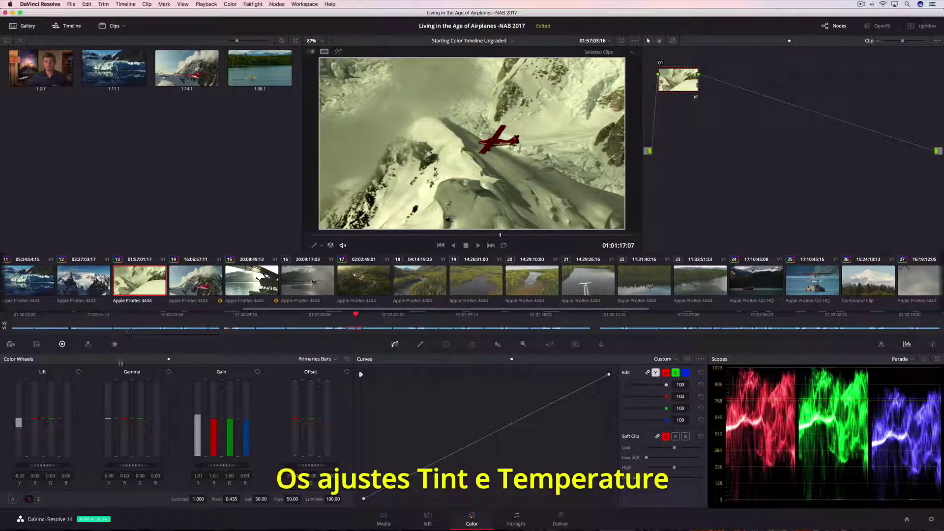
pyautogui.click(39, 499)
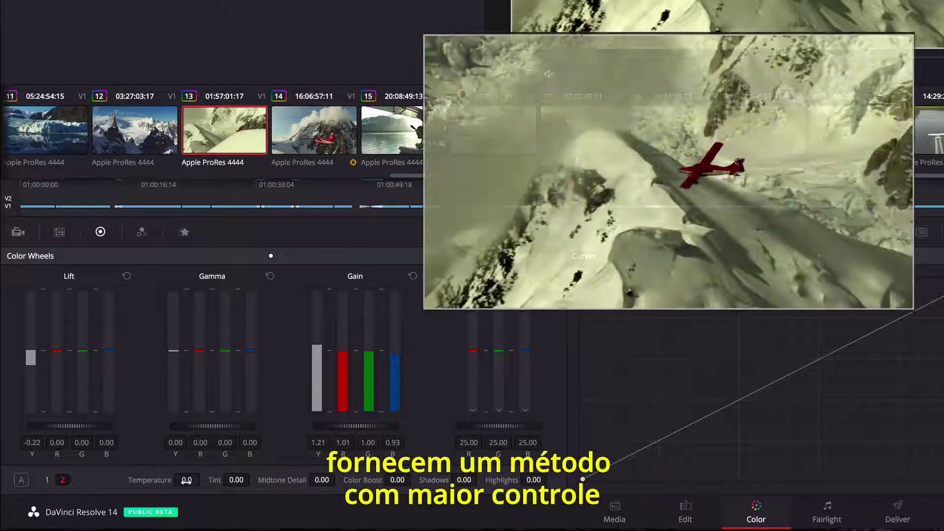
pyautogui.moveTo(181, 480); pyautogui.dragTo(147, 480)
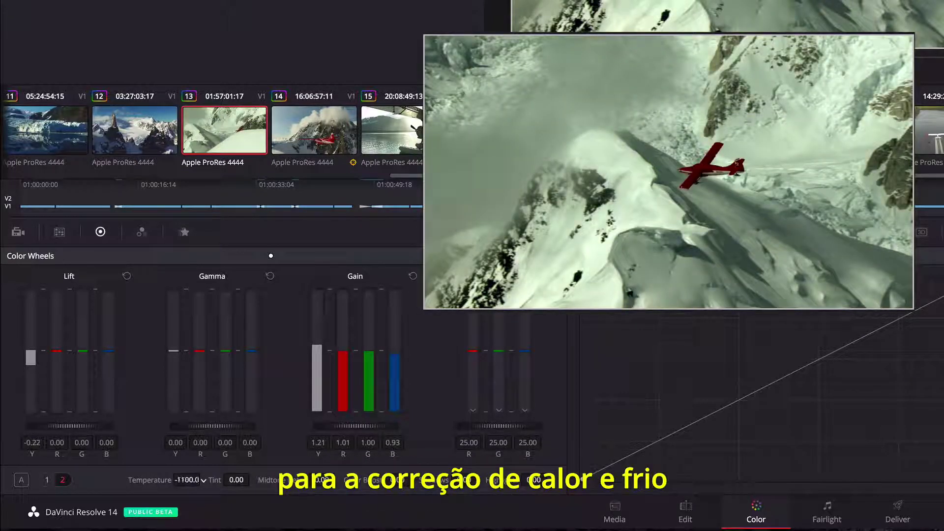
pyautogui.moveTo(225, 482); pyautogui.dragTo(252, 479)
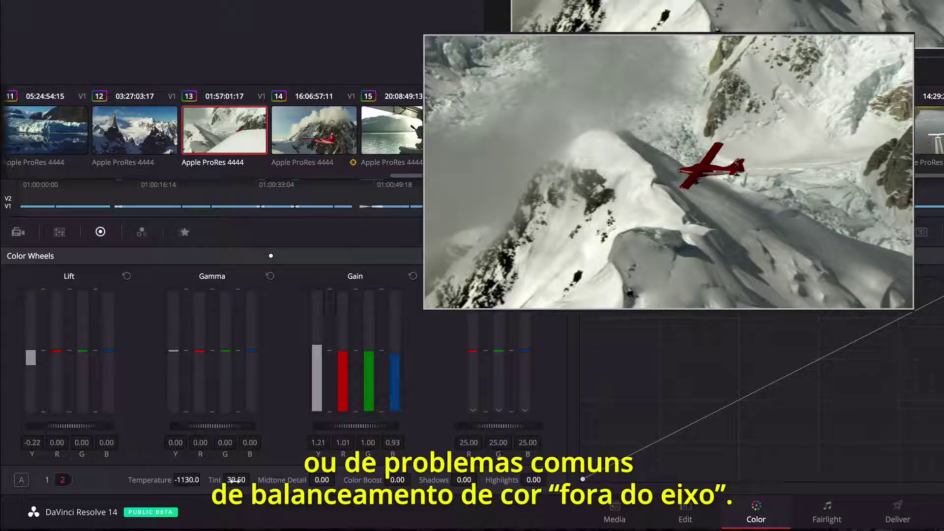
# Step: Look through the available curve modes for clip 16, including Hue Vs Sat, and return to the Custom curve
pyautogui.click(499, 145)
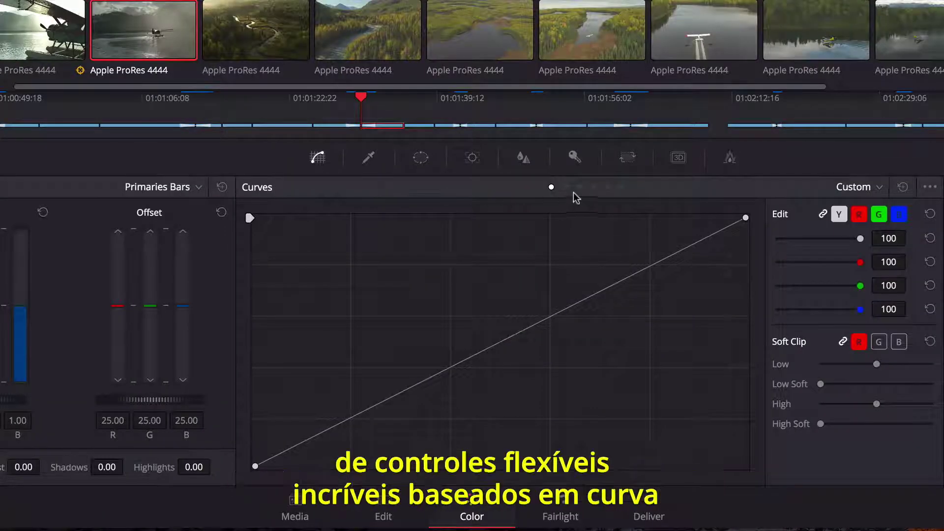
pyautogui.click(579, 188)
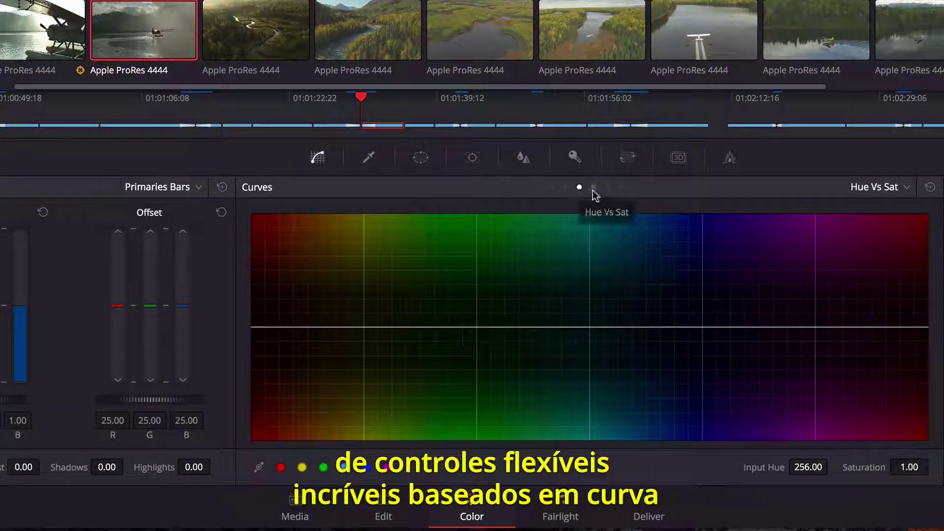
pyautogui.click(621, 187)
pyautogui.click(552, 188)
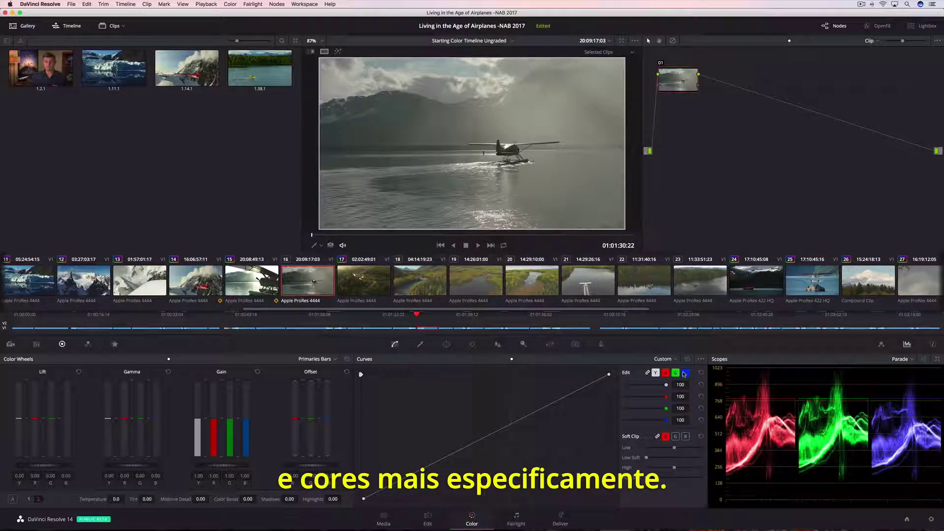
# Step: On clip 16's Custom curves, raise shadows and lower highlights in the blue channel, and lower shadows and raise highlights in the red channel
pyautogui.click(684, 373)
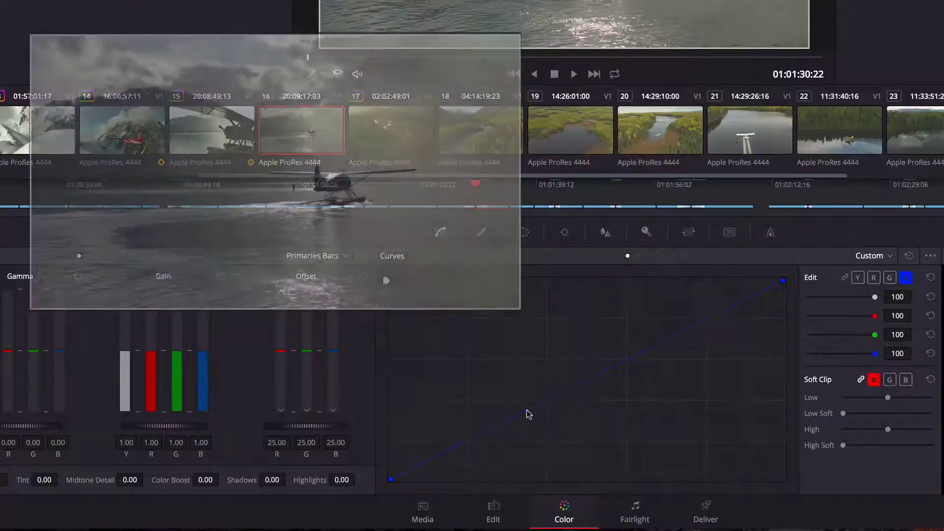
pyautogui.moveTo(530, 426); pyautogui.dragTo(523, 401)
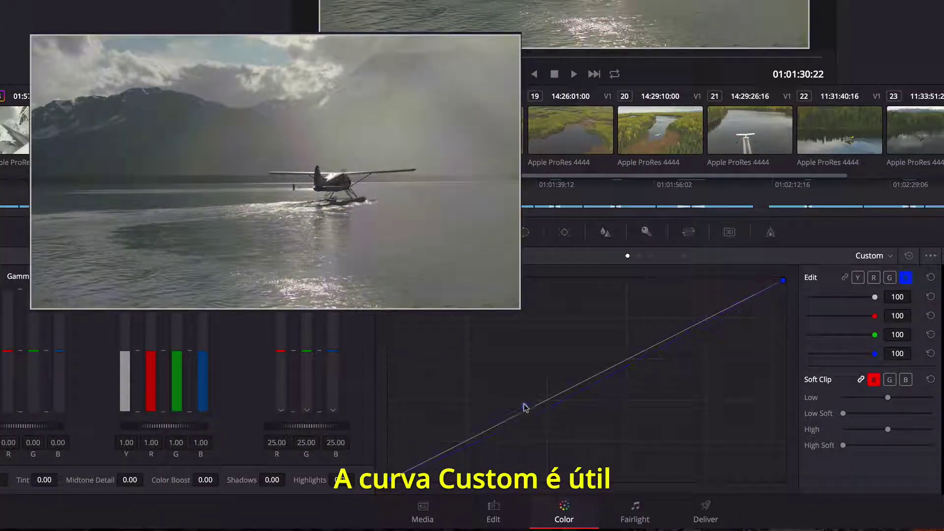
pyautogui.moveTo(693, 324)
pyautogui.mouseDown()
pyautogui.moveTo(694, 334)
pyautogui.moveTo(684, 317)
pyautogui.mouseUp()
pyautogui.click(873, 277)
pyautogui.click(564, 387)
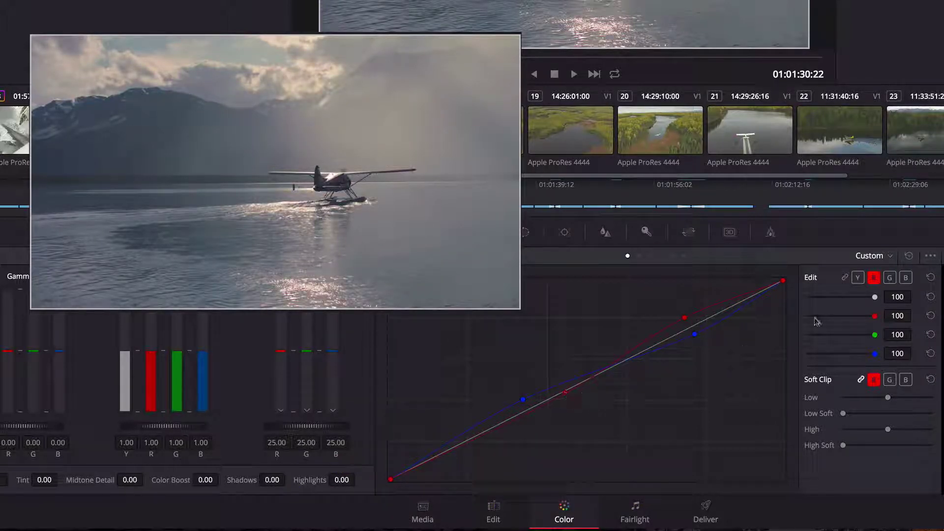
# Step: Shape clip 16's luminance curve into a contrast-boosting S by lowering the shadows and raising the highlights
pyautogui.click(857, 277)
pyautogui.moveTo(511, 419); pyautogui.dragTo(514, 447)
pyautogui.moveTo(638, 381); pyautogui.dragTo(643, 330)
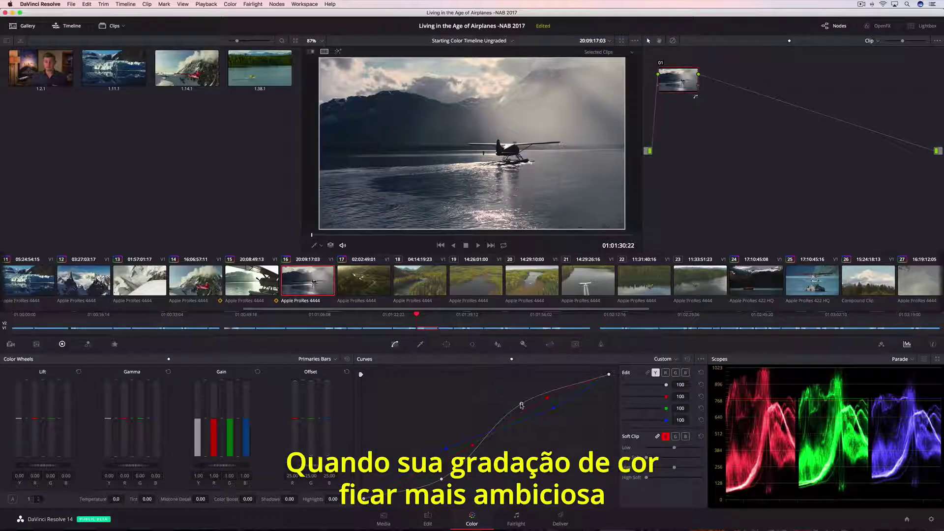
# Step: On clip 14 at 01:01:18:18, use the Hue Vs Hue curve to shift the airplane's red toward magenta and play the result
pyautogui.press('space')
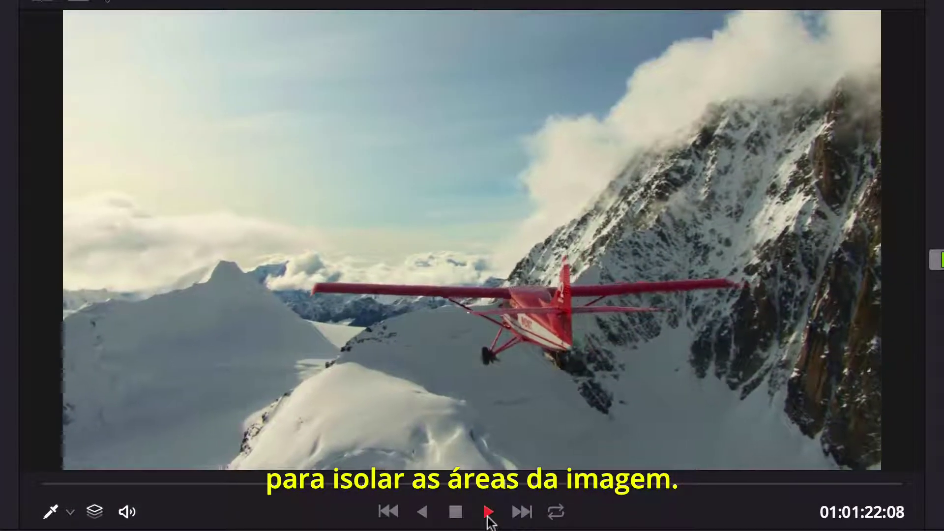
pyautogui.click(456, 513)
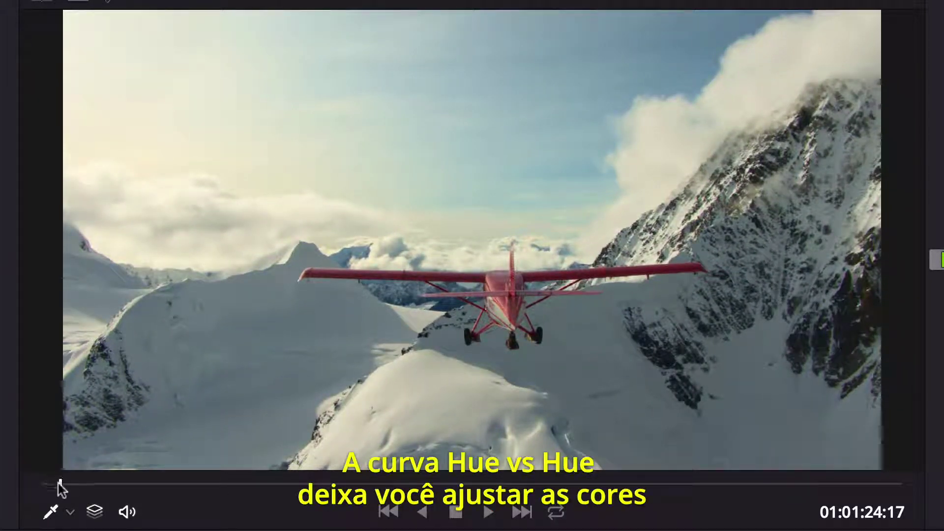
pyautogui.moveTo(59, 487); pyautogui.dragTo(48, 485)
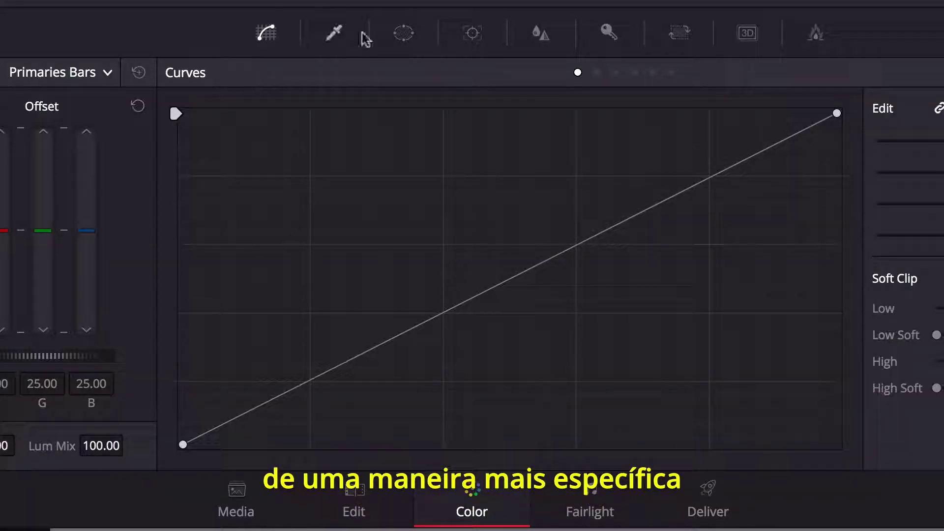
pyautogui.click(597, 73)
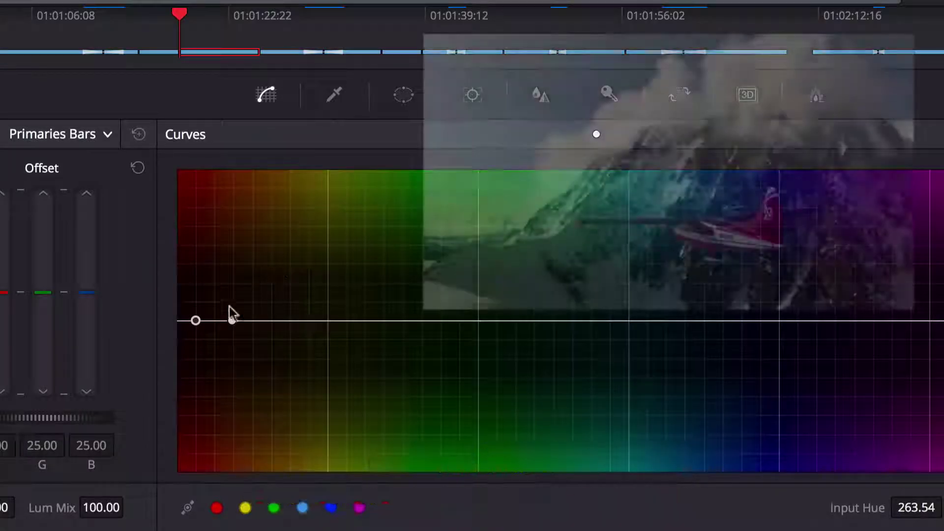
pyautogui.click(231, 319)
pyautogui.moveTo(195, 320); pyautogui.dragTo(196, 268)
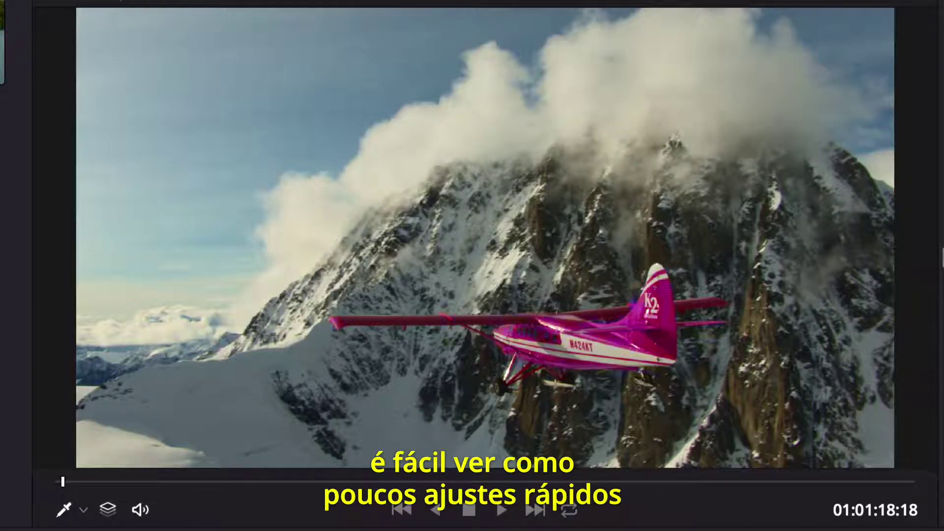
pyautogui.press('space')
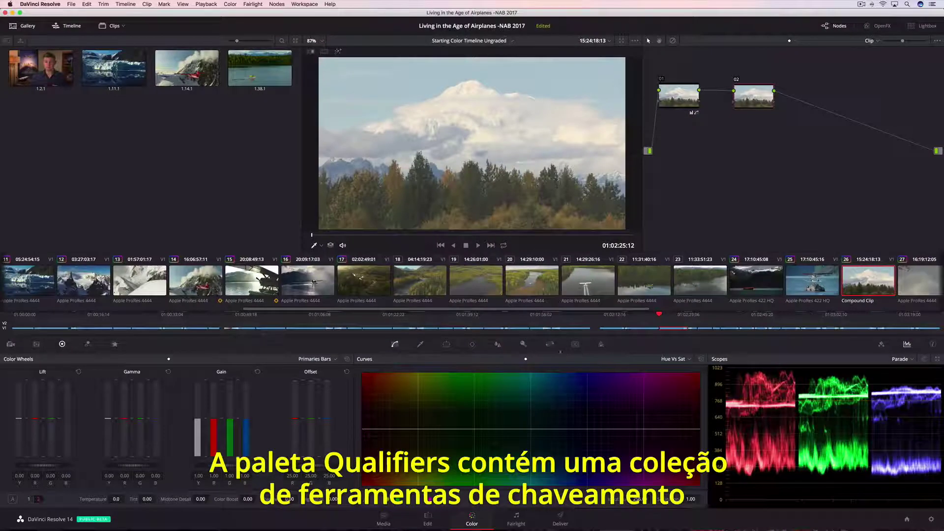
# Step: On clip 26, show the Qualifier palette and switch its keying mode from HSL to 3D
pyautogui.click(420, 346)
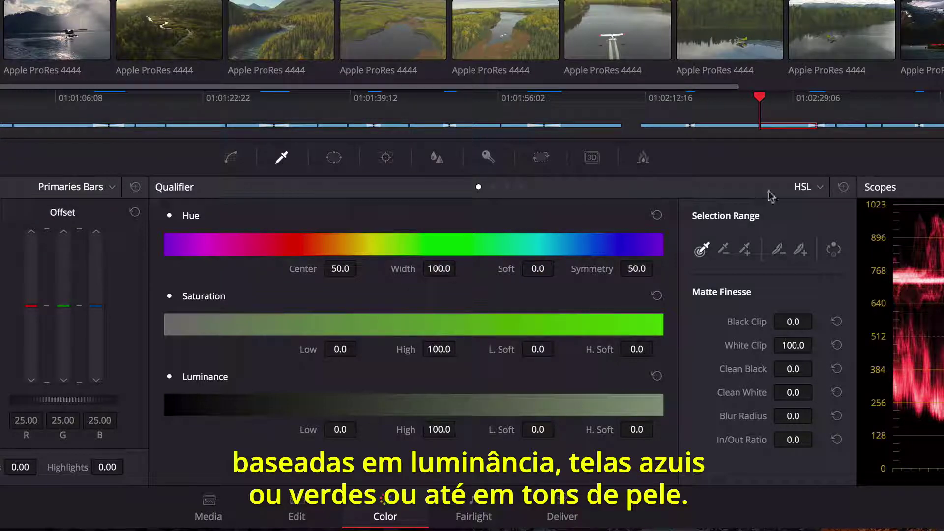
pyautogui.click(814, 190)
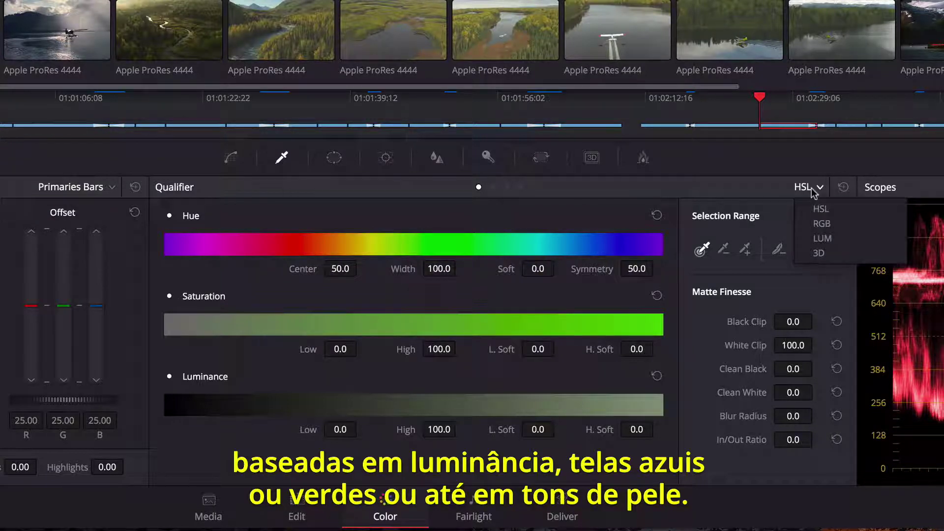
pyautogui.click(819, 254)
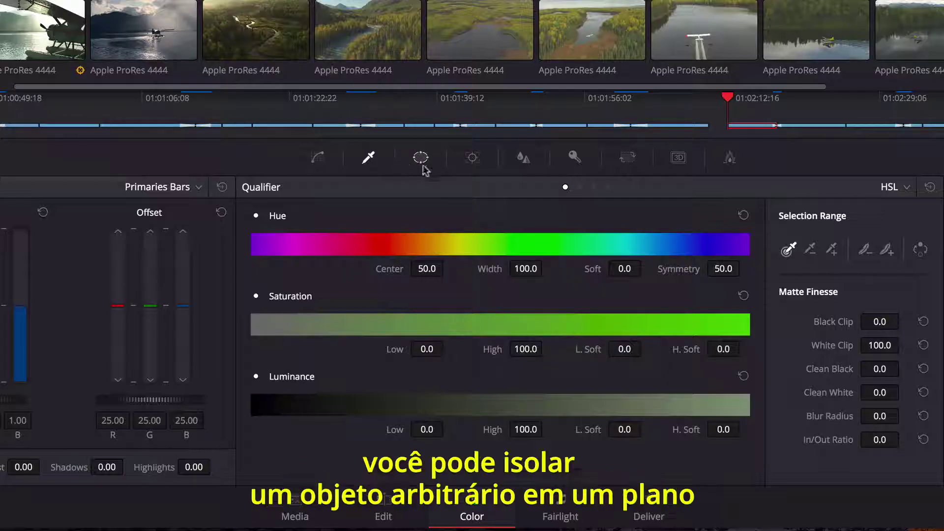
# Step: On clip 24 at 01:02:12:02, draw a closed Curve window around the floatplane's fuselage, nose, wings and tail
pyautogui.click(423, 166)
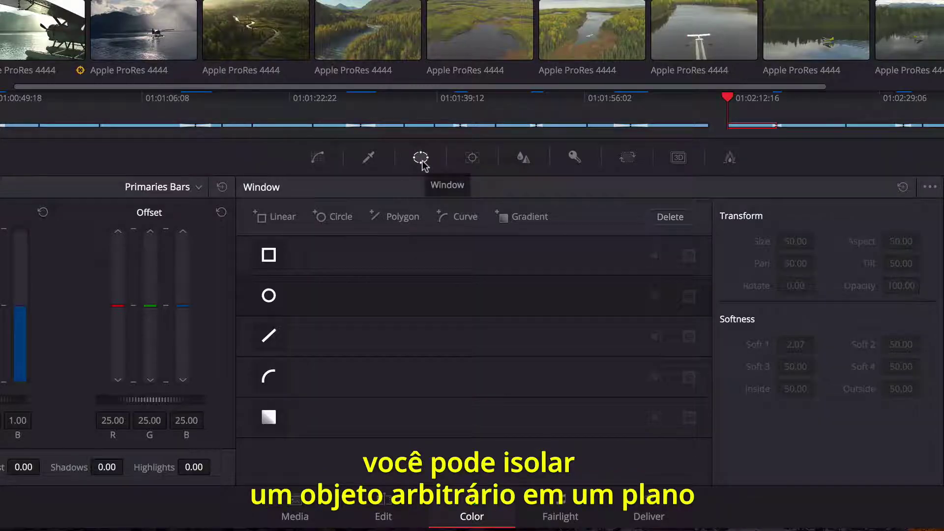
pyautogui.click(269, 379)
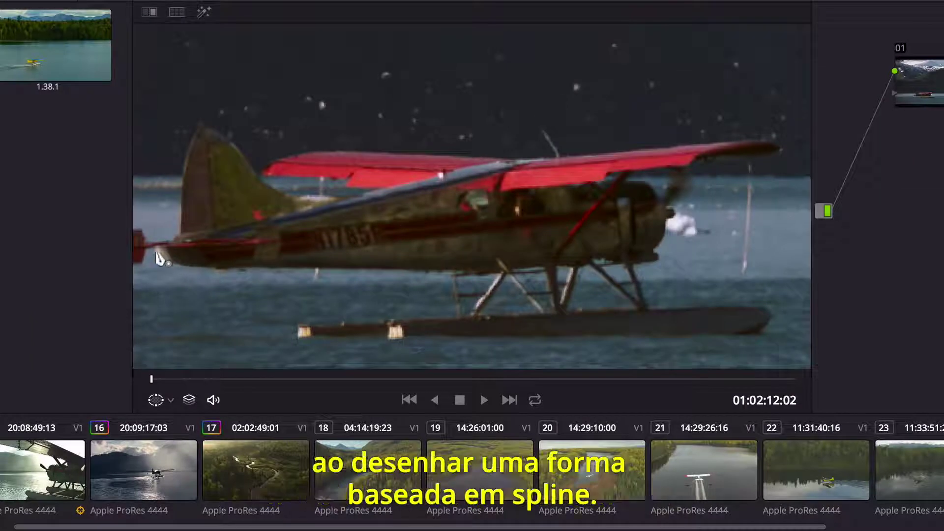
pyautogui.click(169, 262)
pyautogui.click(487, 270)
pyautogui.click(654, 253)
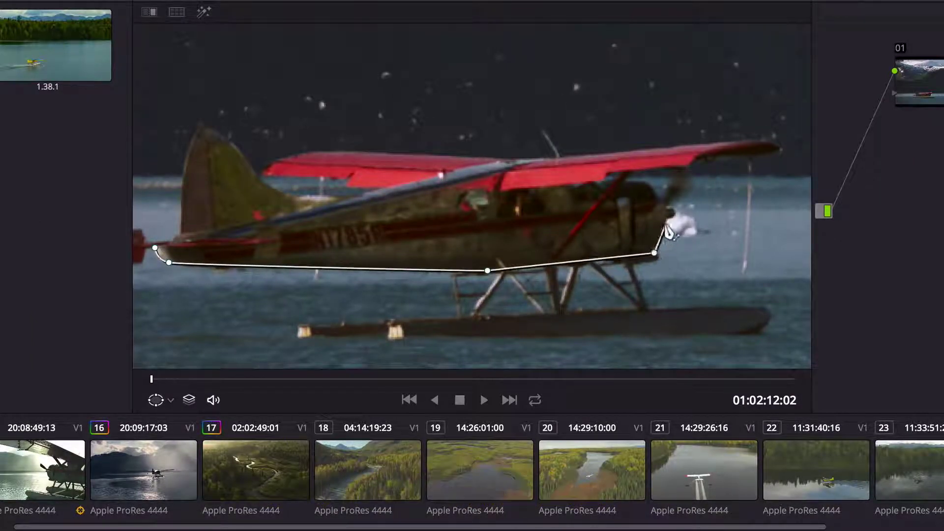
pyautogui.click(666, 219)
pyautogui.click(600, 180)
pyautogui.click(605, 172)
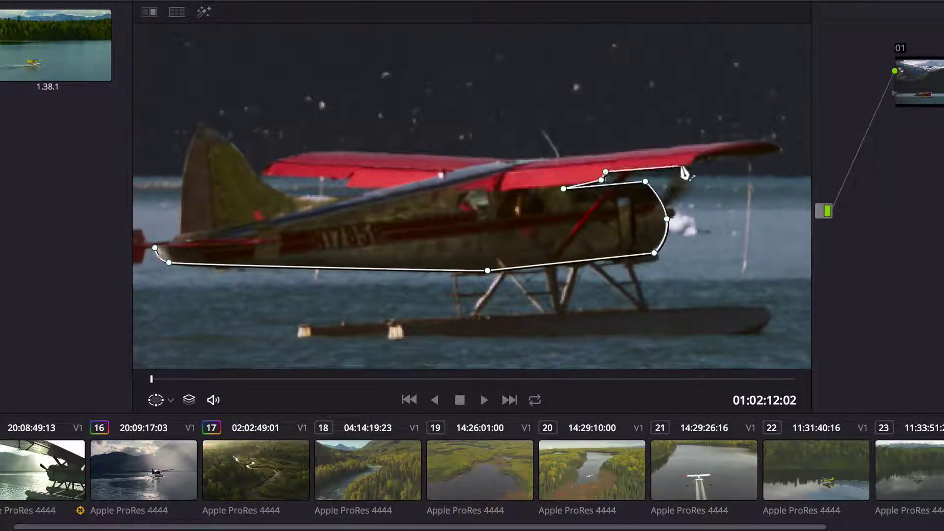
pyautogui.click(713, 156)
pyautogui.click(535, 156)
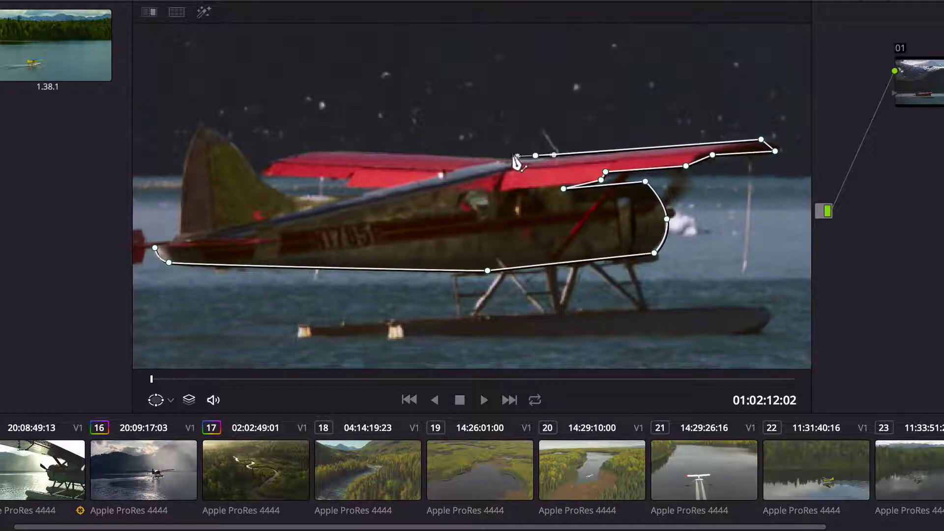
pyautogui.click(443, 155)
pyautogui.click(344, 183)
pyautogui.click(386, 188)
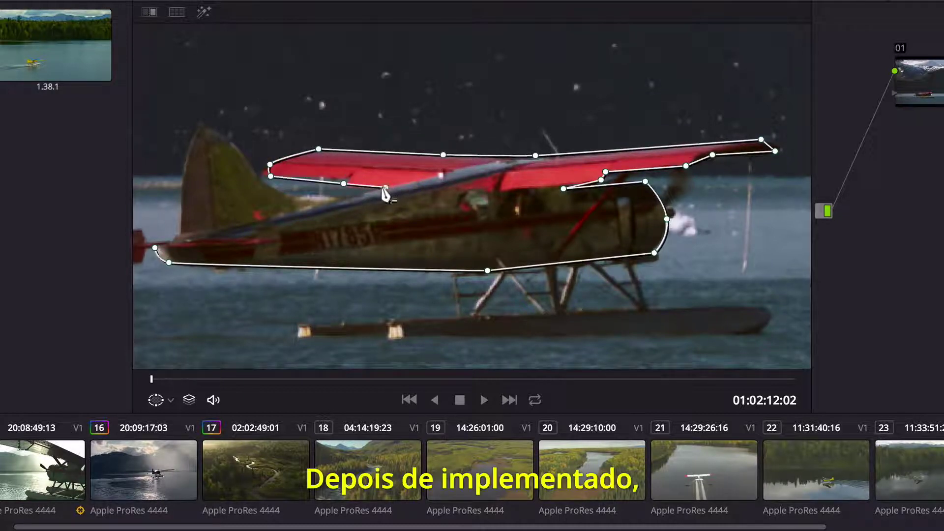
pyautogui.click(299, 209)
pyautogui.click(213, 131)
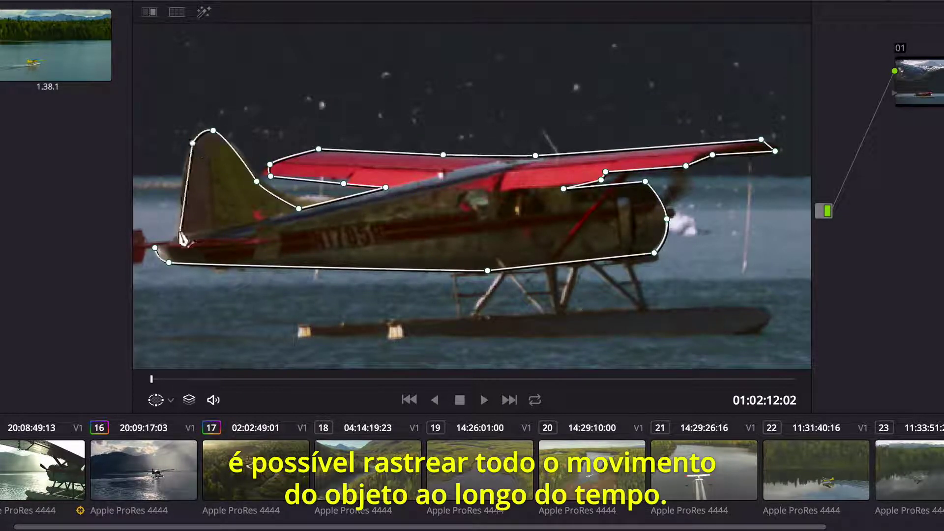
pyautogui.click(155, 248)
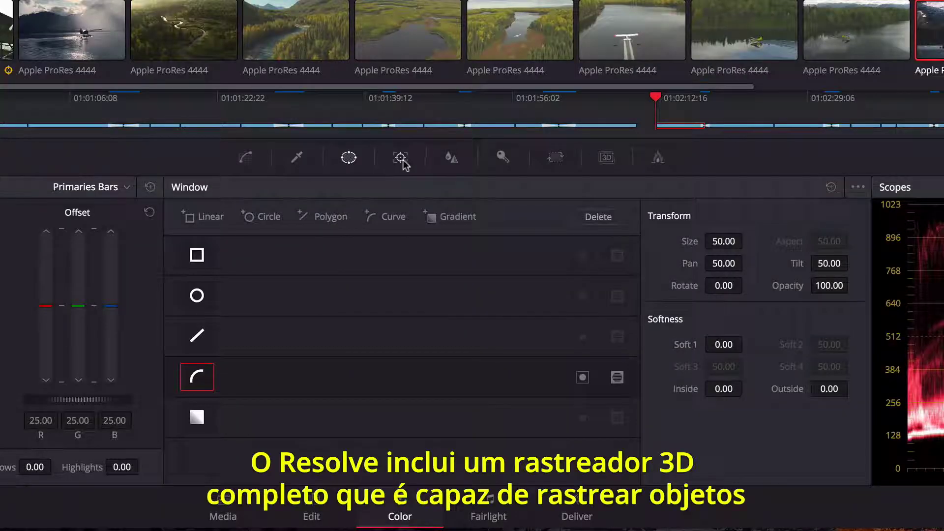
# Step: Track the floatplane window forward through clip 24, and at 01:02:18:04 move its wing control points to fit the wings
pyautogui.click(401, 157)
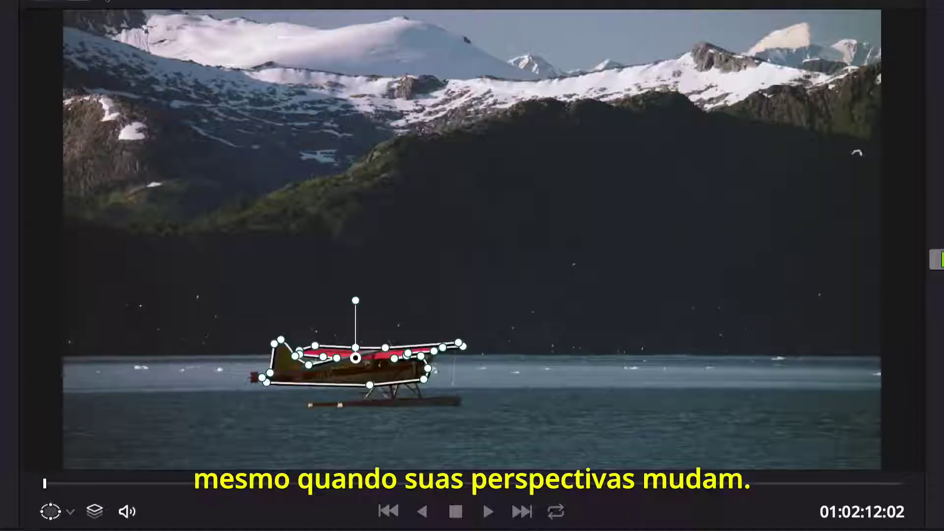
pyautogui.click(252, 219)
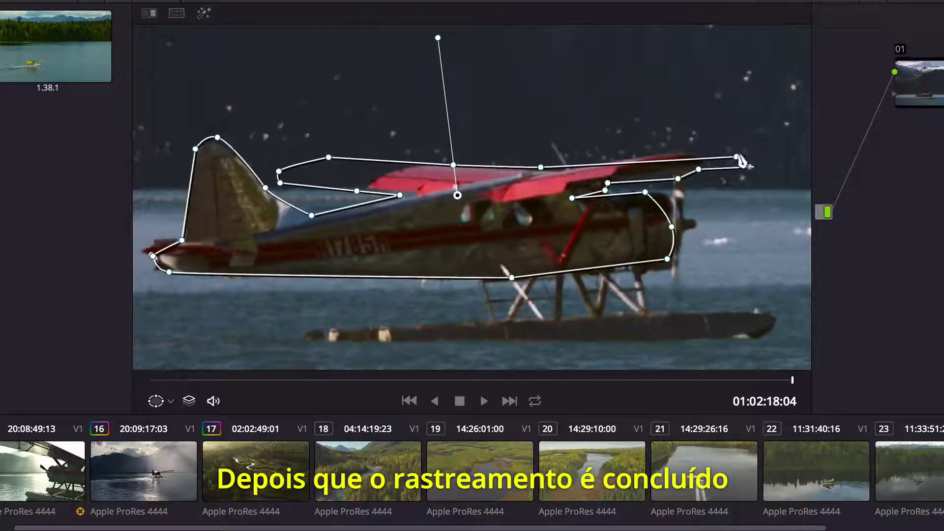
pyautogui.moveTo(740, 161); pyautogui.dragTo(684, 147)
pyautogui.moveTo(751, 167); pyautogui.dragTo(687, 168)
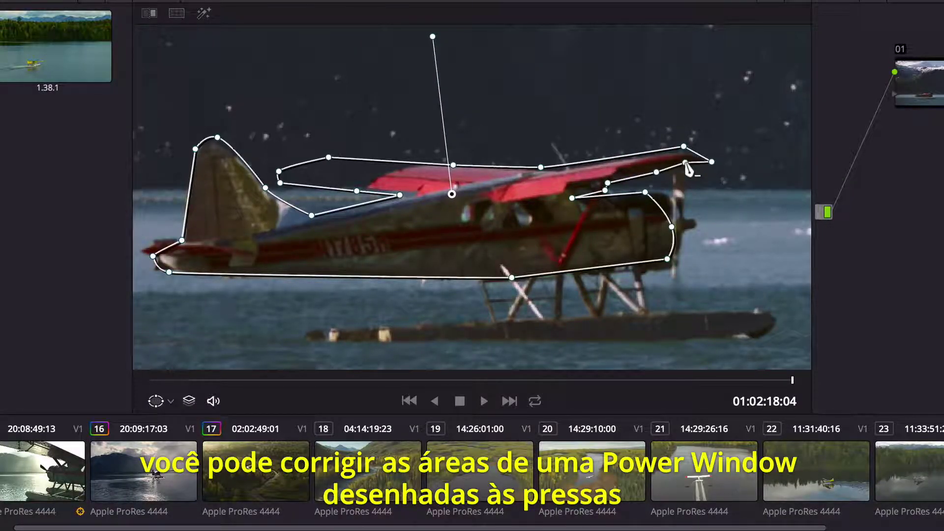
pyautogui.moveTo(288, 138); pyautogui.dragTo(414, 176)
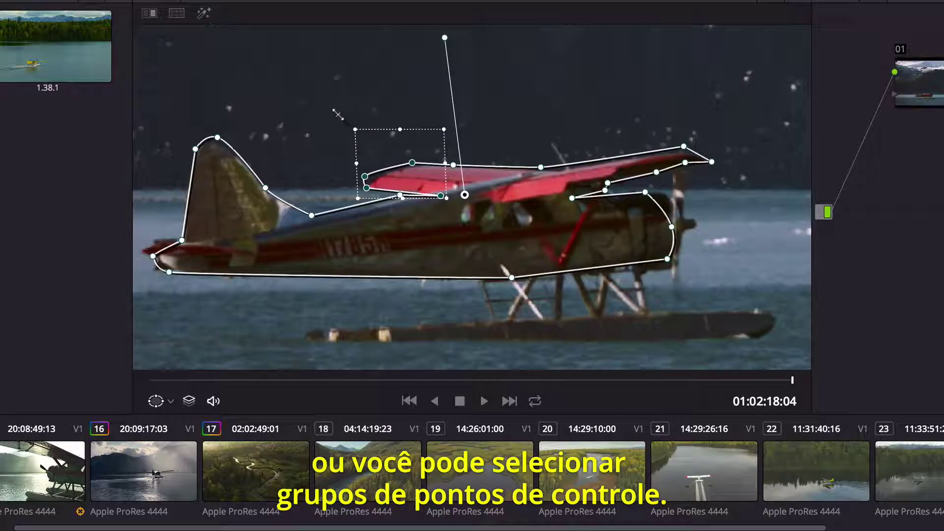
pyautogui.moveTo(342, 118); pyautogui.dragTo(371, 145)
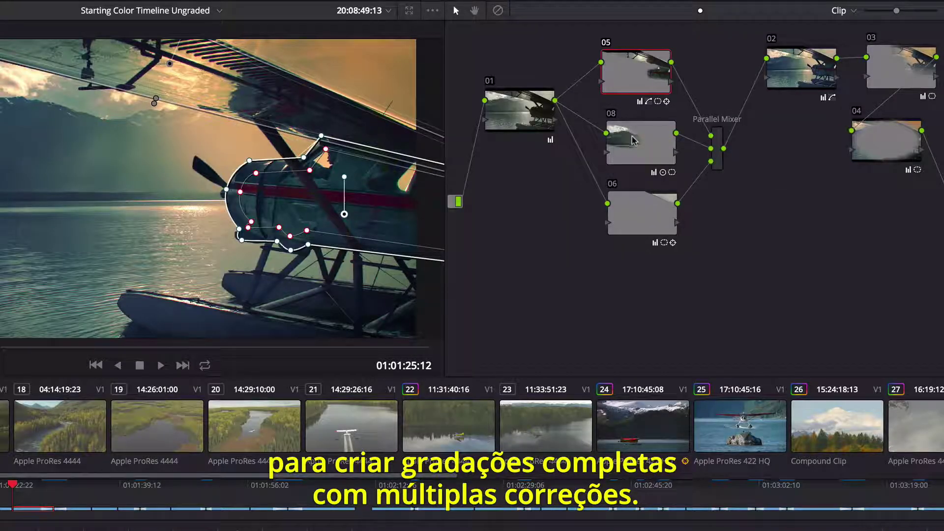
# Step: Inspect nodes 08, 06 and 02 in clip 15's node graph at 01:01:25:12
pyautogui.click(633, 142)
pyautogui.click(637, 206)
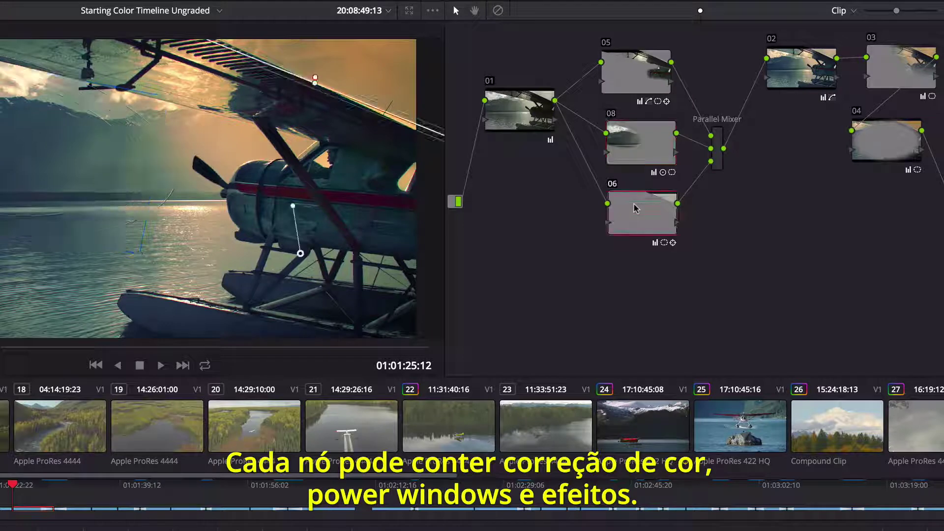
pyautogui.click(811, 74)
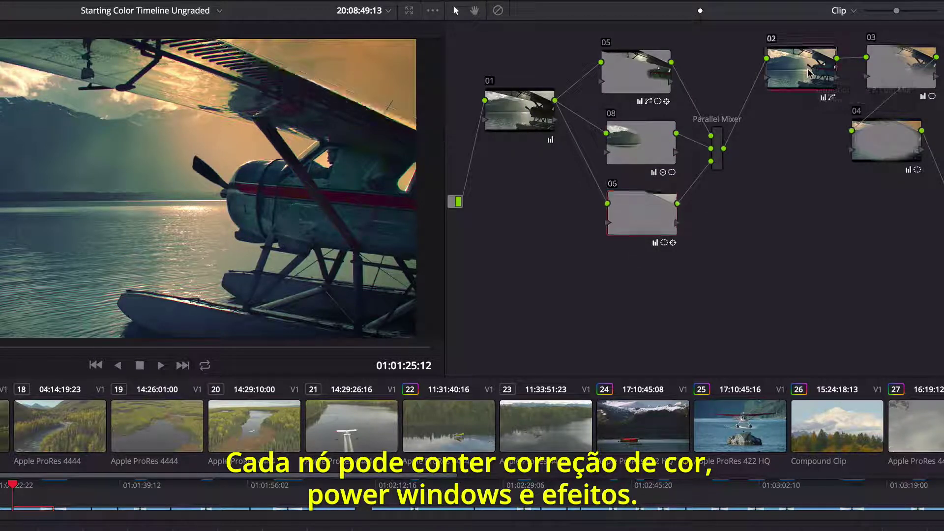
# Step: Extract node 03, insert it between the Parallel Mixer and node 02, and reposition both nodes so the graph stays readable
pyautogui.click(888, 73)
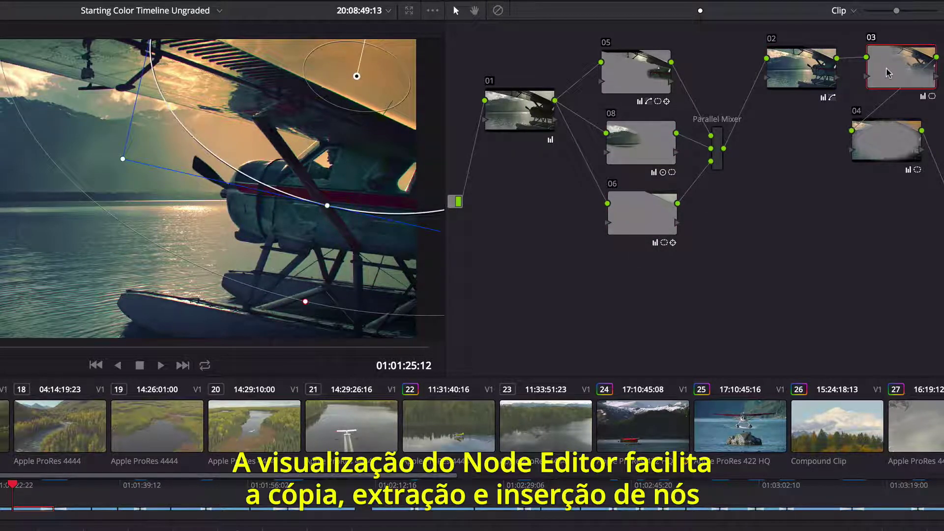
pyautogui.moveTo(887, 73); pyautogui.dragTo(731, 104)
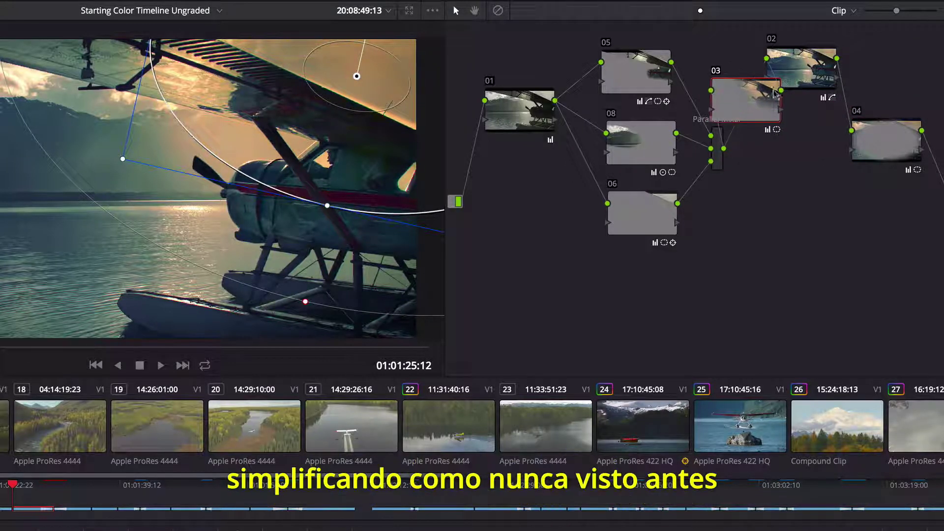
pyautogui.moveTo(782, 84); pyautogui.dragTo(847, 75)
pyautogui.moveTo(763, 101); pyautogui.dragTo(789, 78)
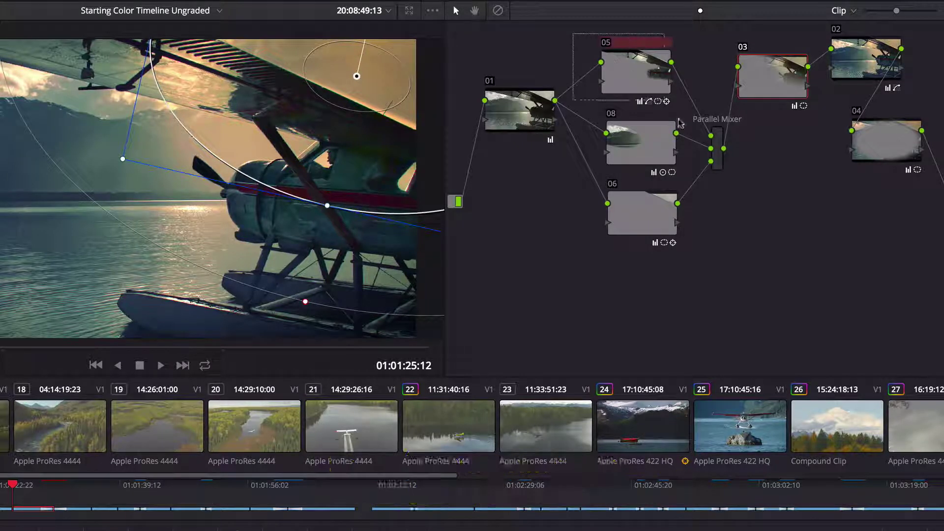
# Step: Combine nodes 05, 08 and 06 with the Parallel Mixer into a single compound node
pyautogui.moveTo(597, 33); pyautogui.dragTo(715, 251)
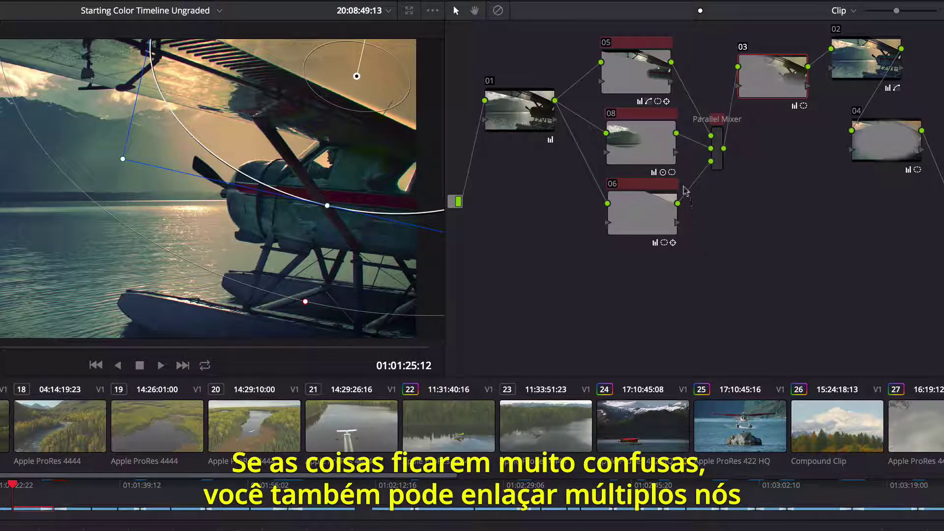
pyautogui.rightClick(647, 147)
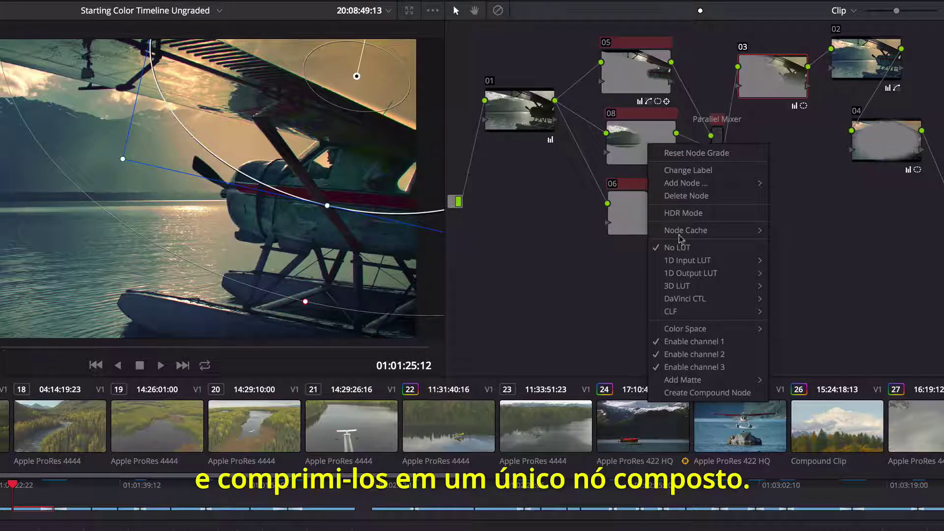
pyautogui.click(693, 393)
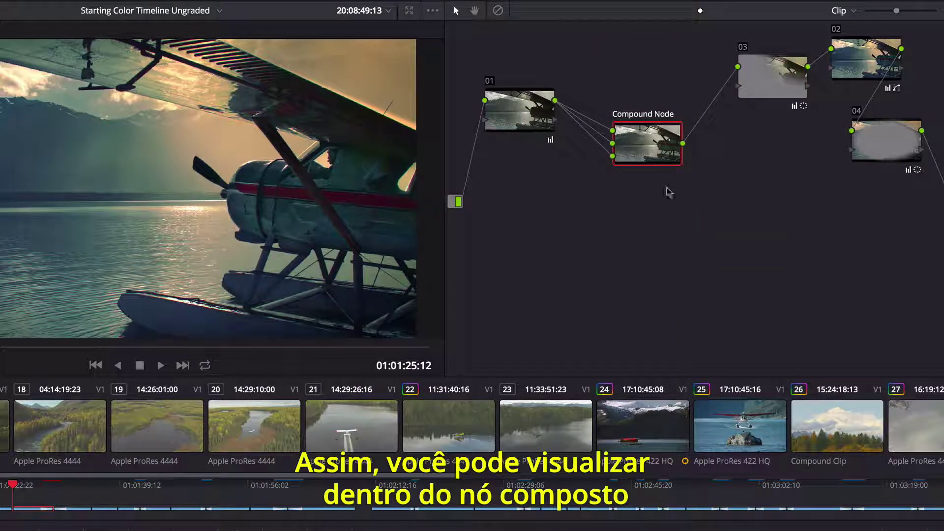
# Step: Decompose the compound node into its original nodes, and move nodes 03, 02 and 04 lower to line up with the Parallel Mixer
pyautogui.moveTo(647, 149); pyautogui.dragTo(642, 117)
pyautogui.rightClick(642, 117)
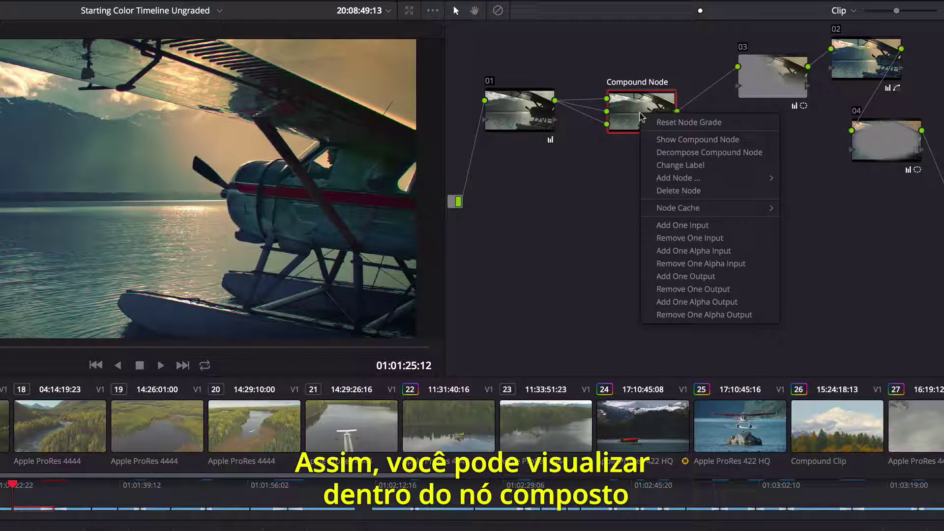
pyautogui.click(701, 153)
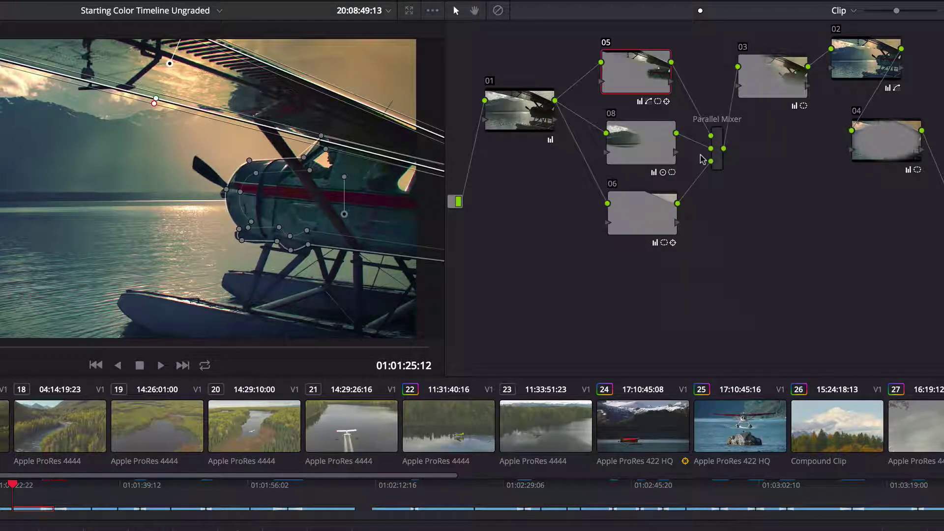
pyautogui.moveTo(840, 92); pyautogui.dragTo(903, 210)
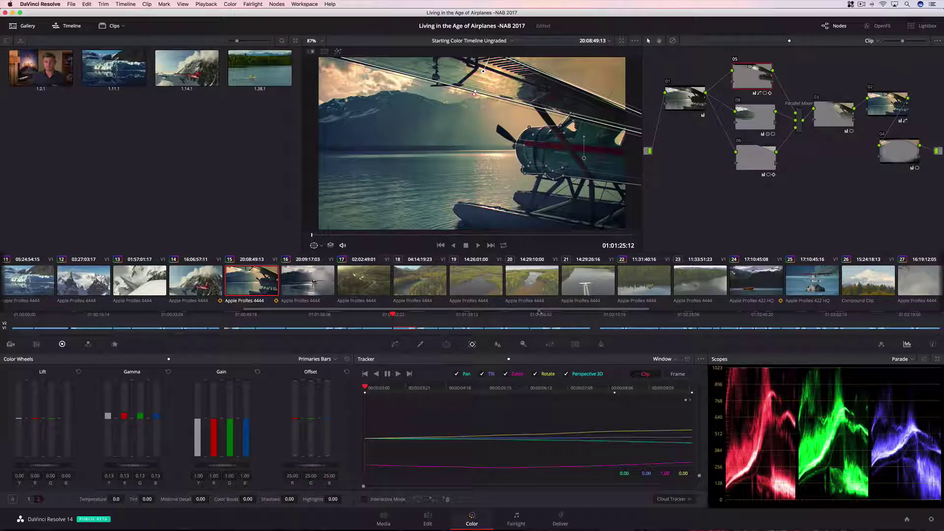
# Step: Go to clip 39, the sunrise over the misty forest, and enable HDR Mode on its node 01
pyautogui.moveTo(539, 309); pyautogui.dragTo(888, 291)
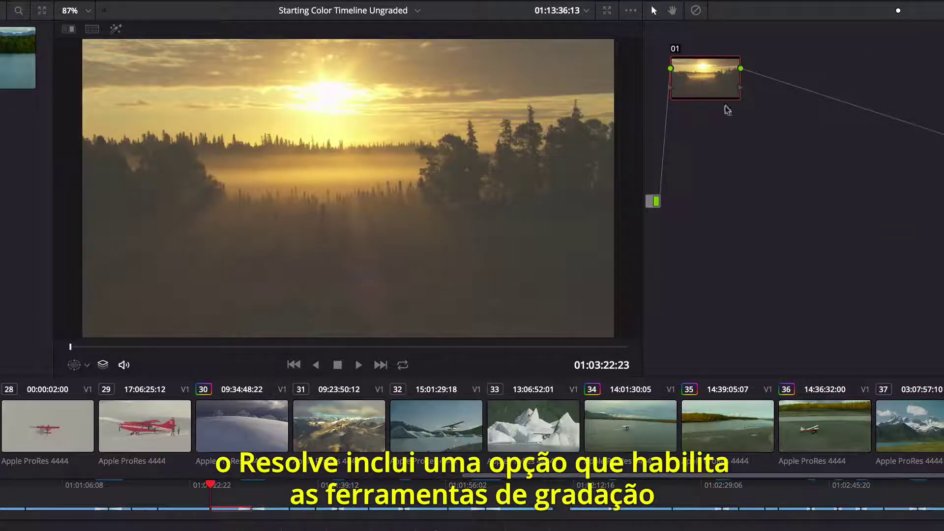
pyautogui.rightClick(712, 83)
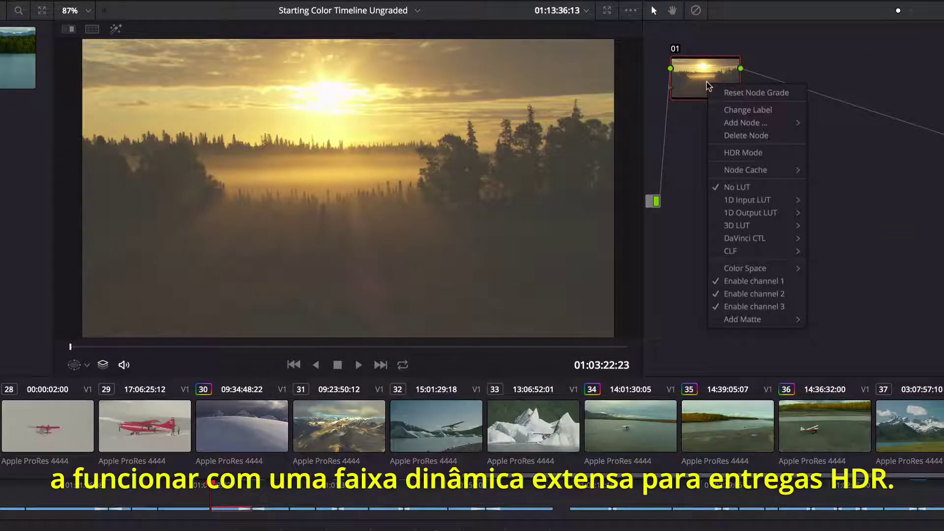
pyautogui.click(743, 152)
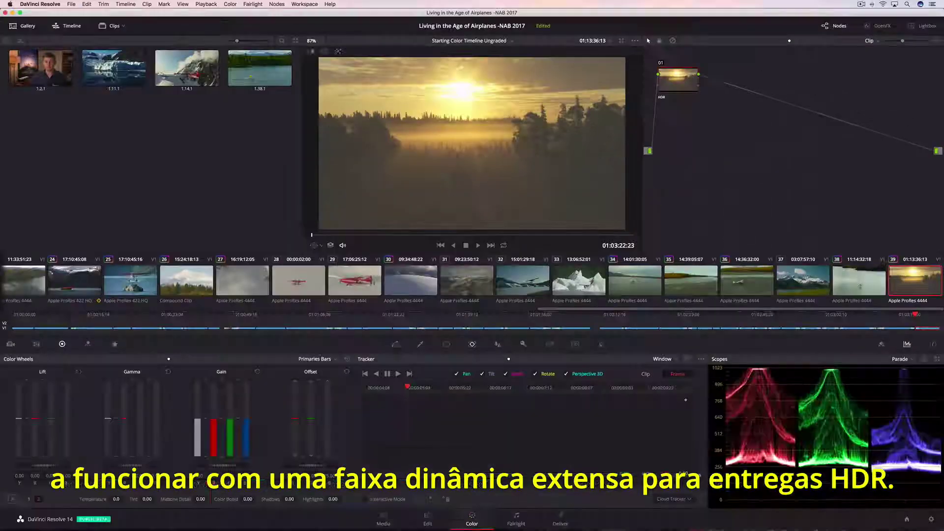
# Step: Shape clip 39's luminance curve into an S for more contrast, set the master Lift to -0.02 and raise the Gain slightly
pyautogui.click(394, 344)
pyautogui.moveTo(445, 460); pyautogui.dragTo(447, 475)
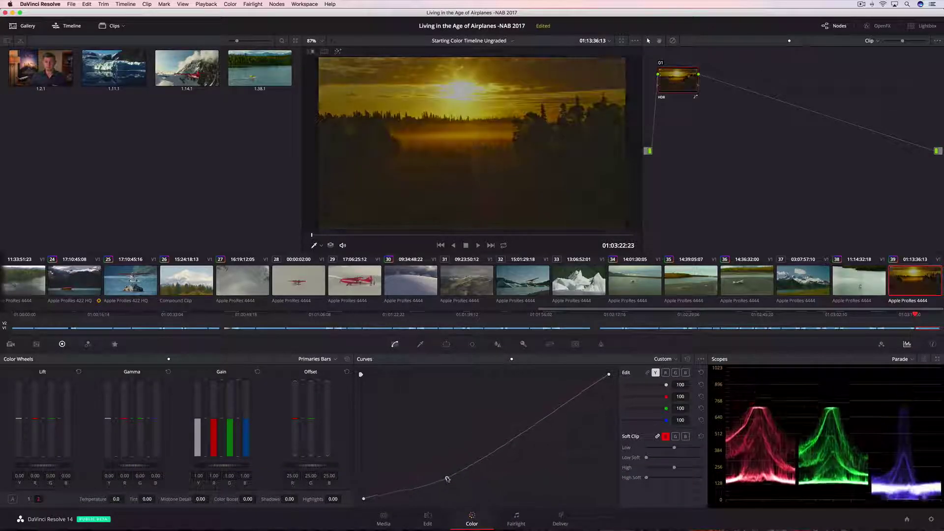
pyautogui.moveTo(551, 416); pyautogui.dragTo(550, 381)
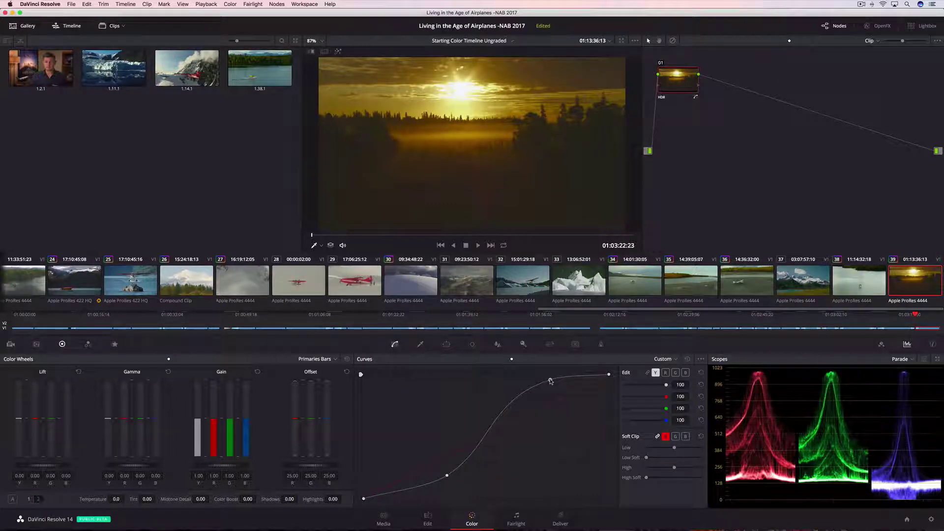
pyautogui.moveTo(65, 465); pyautogui.dragTo(59, 468)
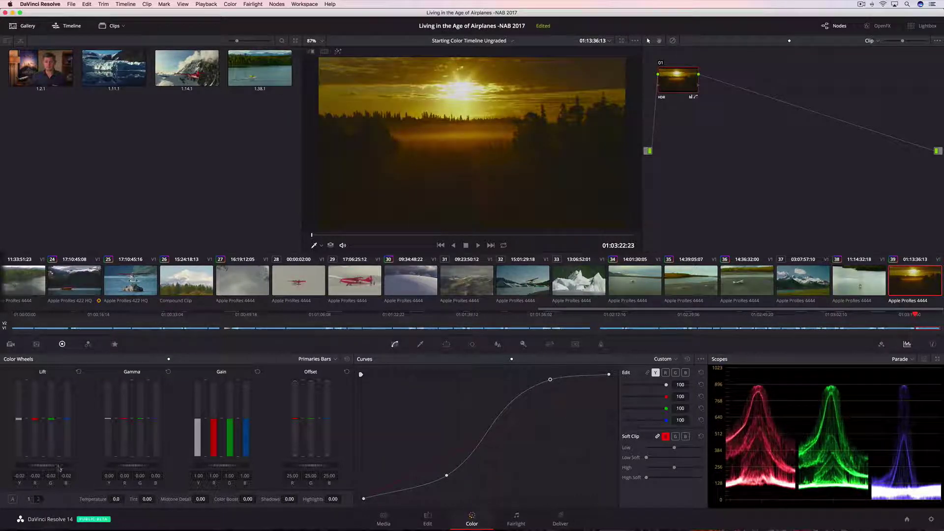
pyautogui.moveTo(212, 466); pyautogui.dragTo(215, 466)
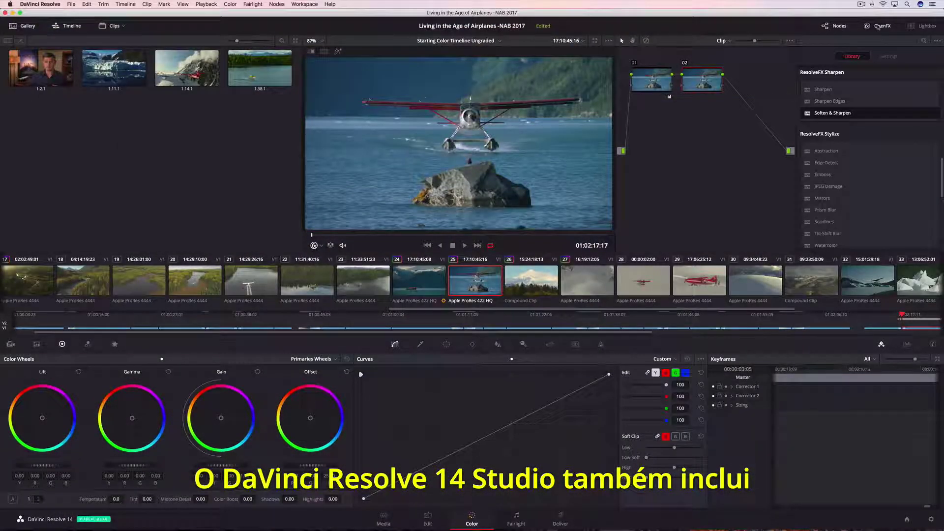
# Step: Apply Tilt-Shift Blur to clip 25's node 02 with Blur Strength 5.45 and Center Y 0.682, and play the clip
pyautogui.moveTo(830, 234); pyautogui.dragTo(700, 79)
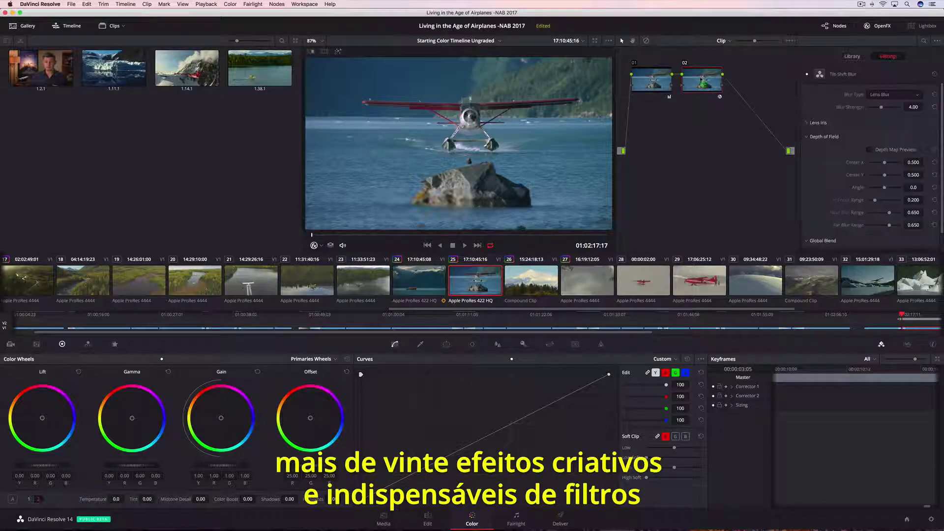
pyautogui.moveTo(881, 106); pyautogui.dragTo(886, 108)
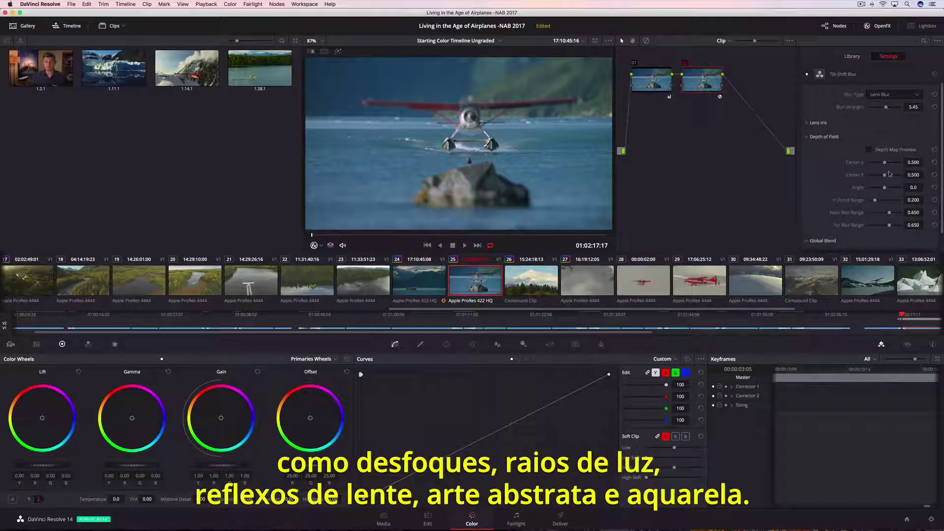
pyautogui.moveTo(886, 176); pyautogui.dragTo(889, 176)
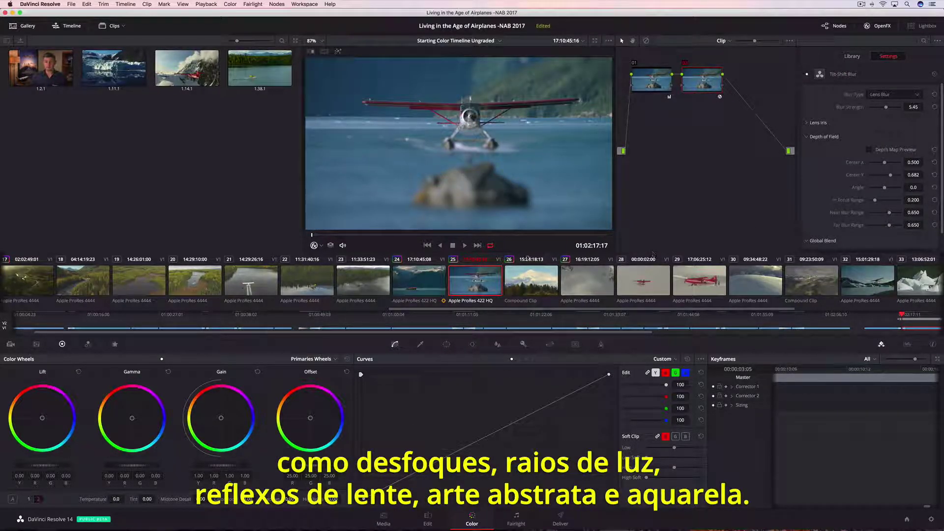
pyautogui.click(465, 246)
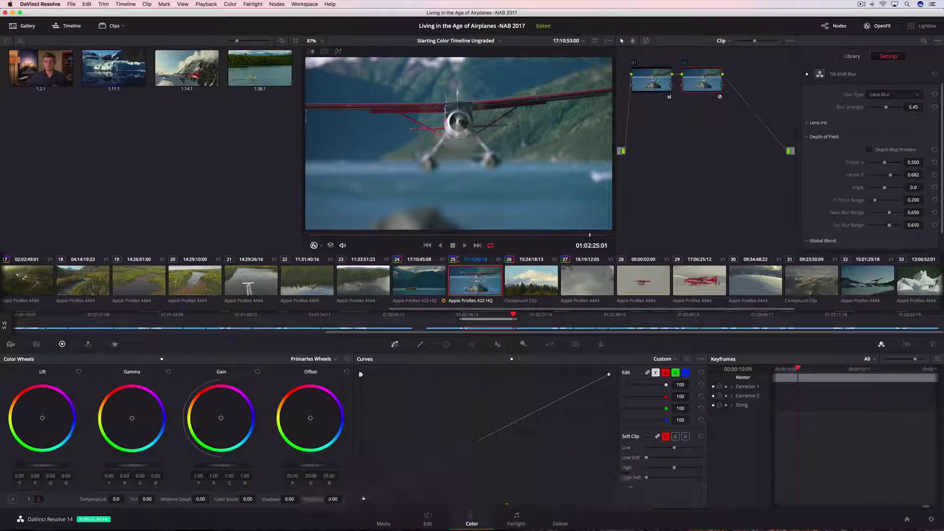
# Step: In clip 02, frame the speaker's face closely in the viewer, apply Face Refinement to node 03 and analyze the face
pyautogui.moveTo(471, 309); pyautogui.dragTo(80, 287)
pyautogui.click(80, 287)
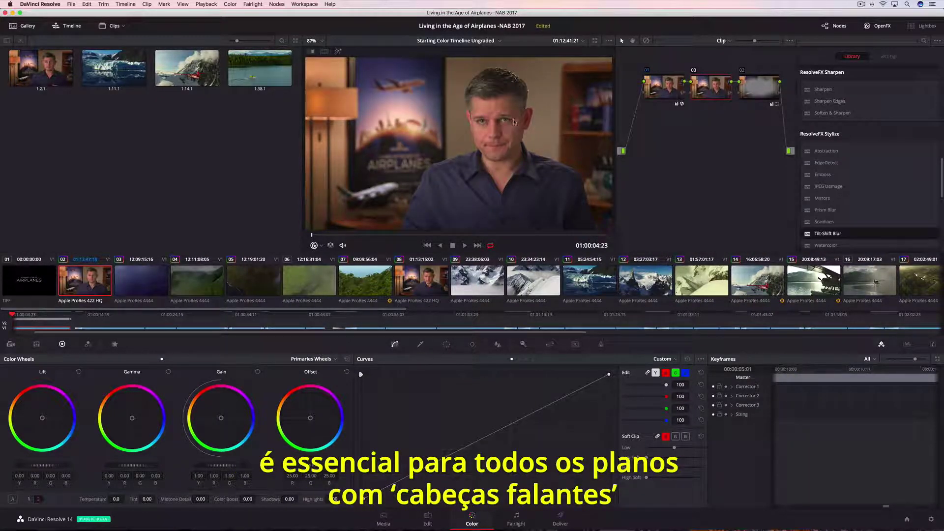
pyautogui.scroll(5, 514, 122)
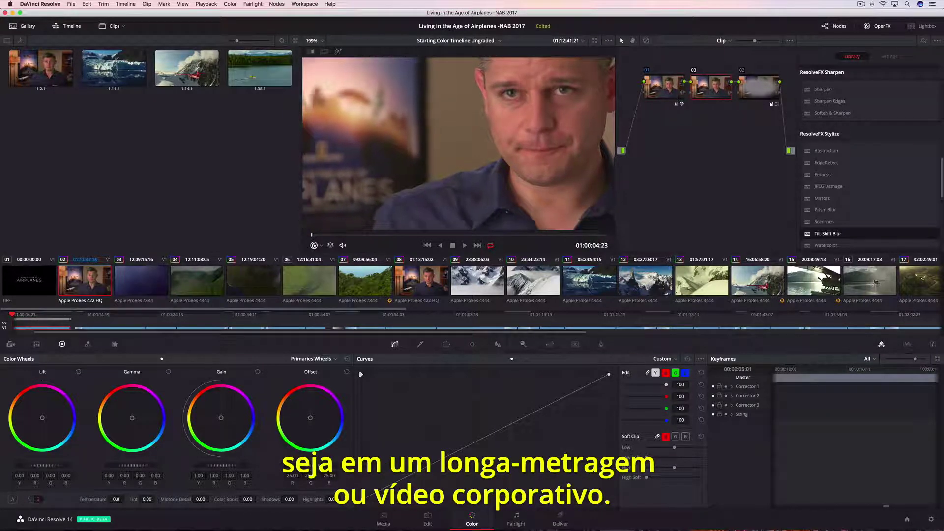
pyautogui.moveTo(513, 122); pyautogui.dragTo(452, 164)
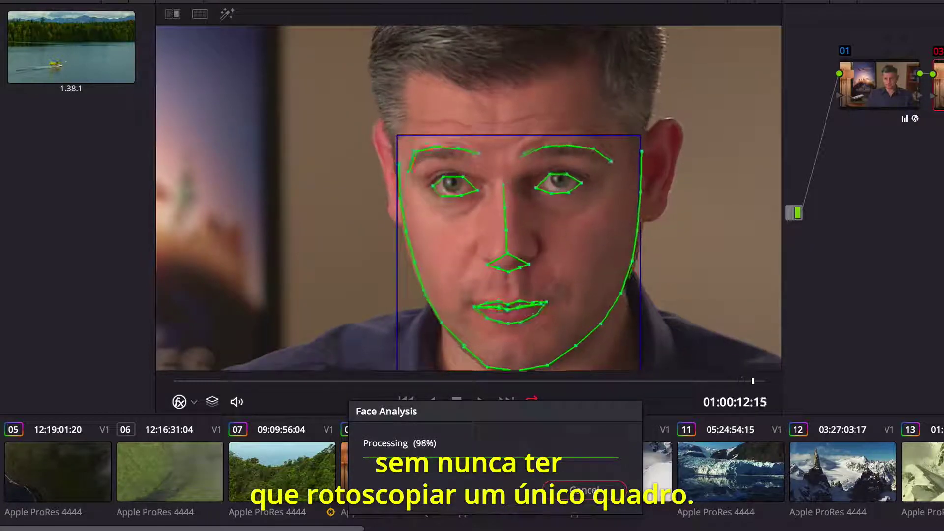
# Step: At 01:00:08:09 in clip 02, hide the face tracking overlay and set the Face Refinement Smoothing to 0.159
pyautogui.moveTo(766, 382); pyautogui.dragTo(433, 376)
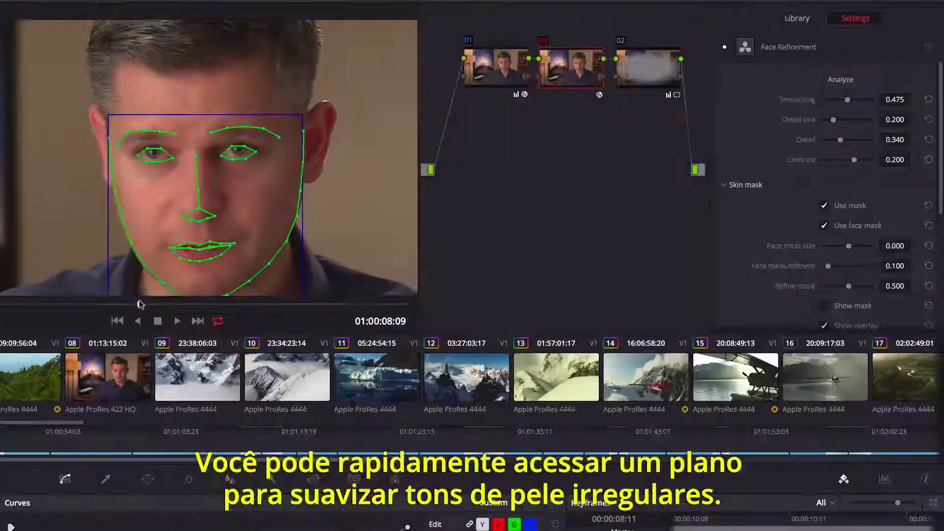
pyautogui.click(825, 326)
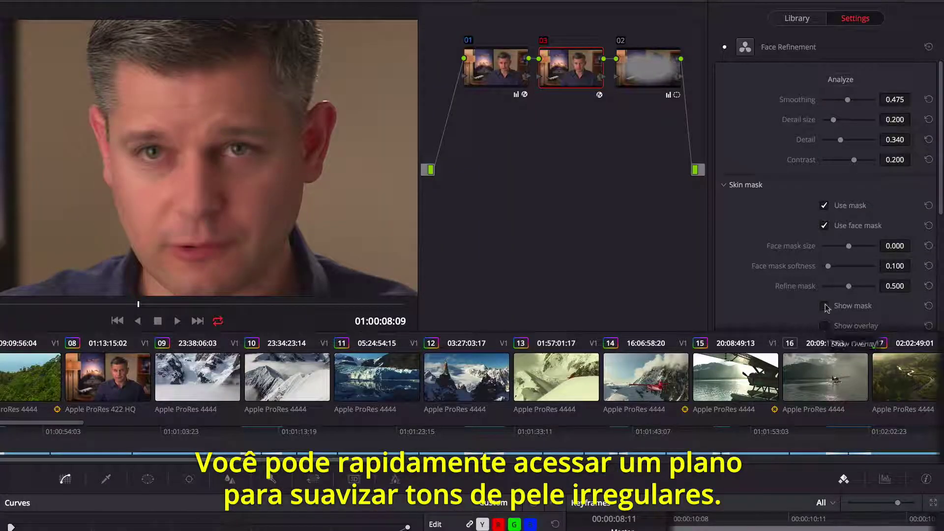
pyautogui.moveTo(844, 100); pyautogui.dragTo(831, 102)
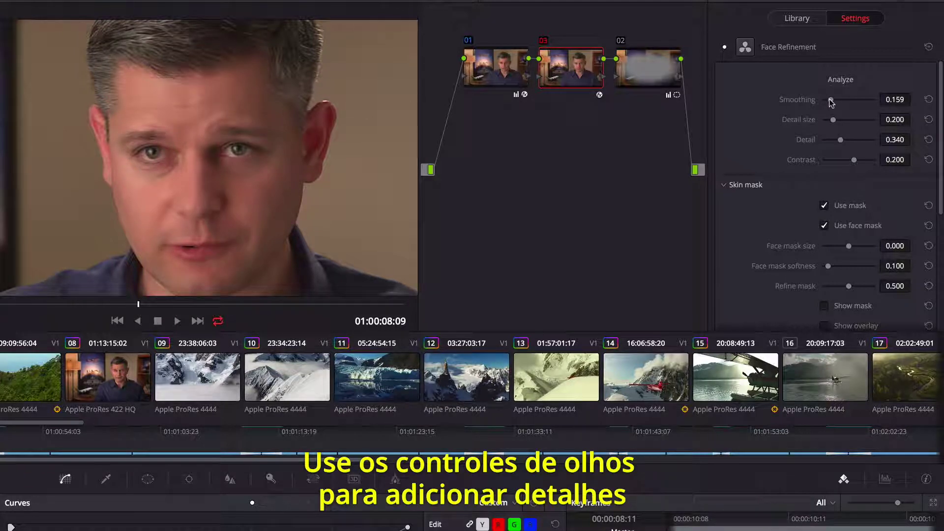
# Step: Retouch the speaker's eyes with Sharpening 0.803, Eye Light 0.058 and Eyebag removal 0.686
pyautogui.moveTo(940, 121); pyautogui.dragTo(940, 221)
pyautogui.click(727, 186)
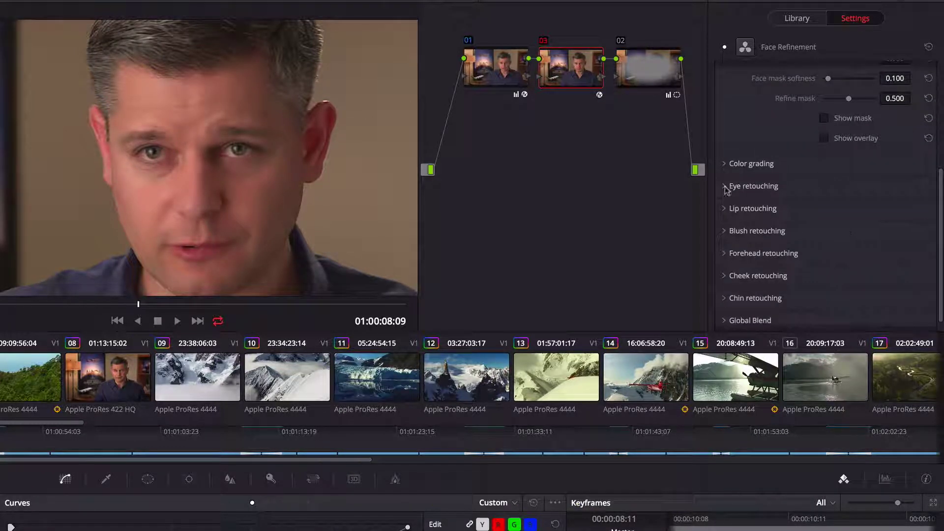
pyautogui.moveTo(823, 208); pyautogui.dragTo(838, 209)
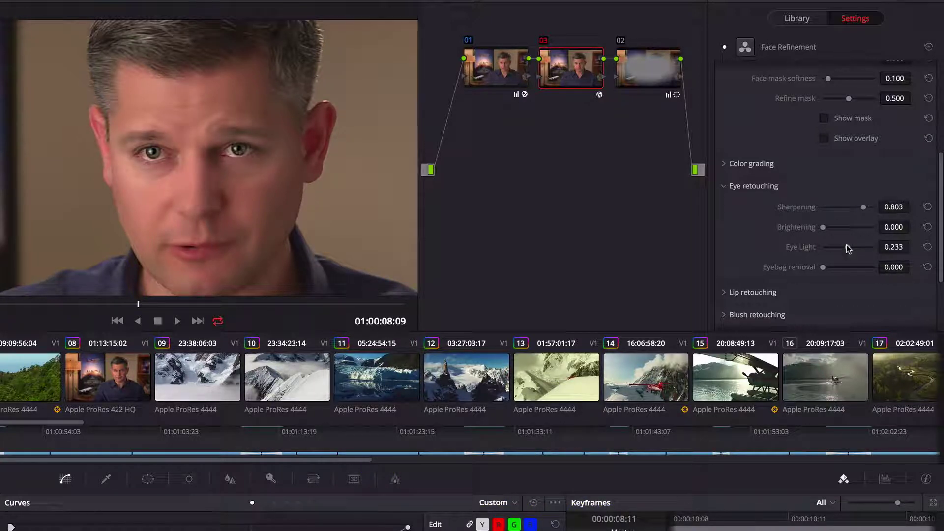
pyautogui.moveTo(848, 248); pyautogui.dragTo(855, 266)
# Step: Set the lip retouching Saturation to 0.233 to bring color back to the speaker's lips
pyautogui.click(724, 293)
pyautogui.scroll(-2, 868, 278)
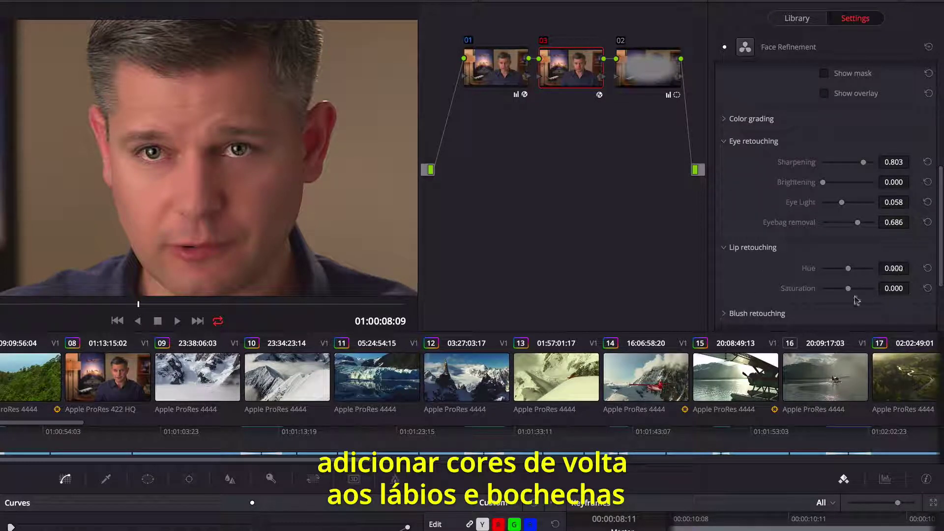
pyautogui.moveTo(850, 288); pyautogui.dragTo(855, 292)
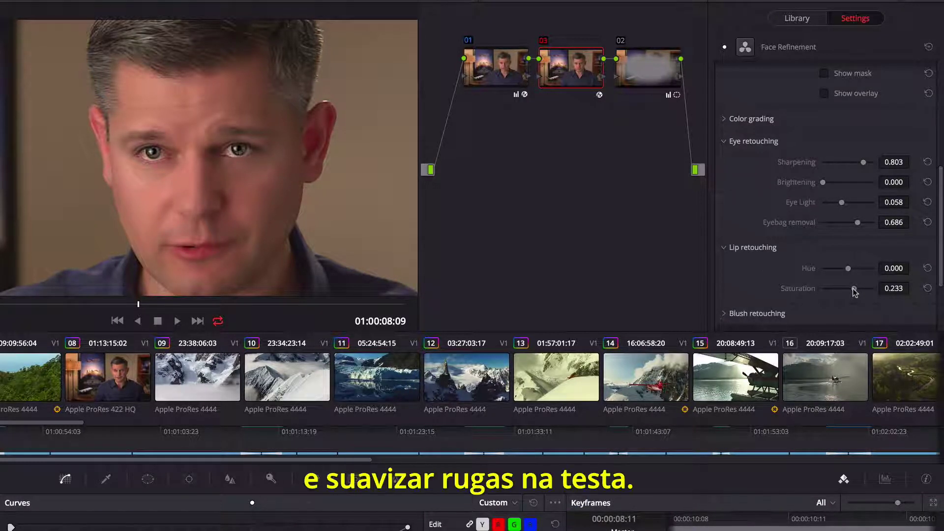
# Step: Set the forehead retouching Smooth to 0.070, and play back the refined clip up to 01:00:11:12
pyautogui.scroll(-3, 858, 290)
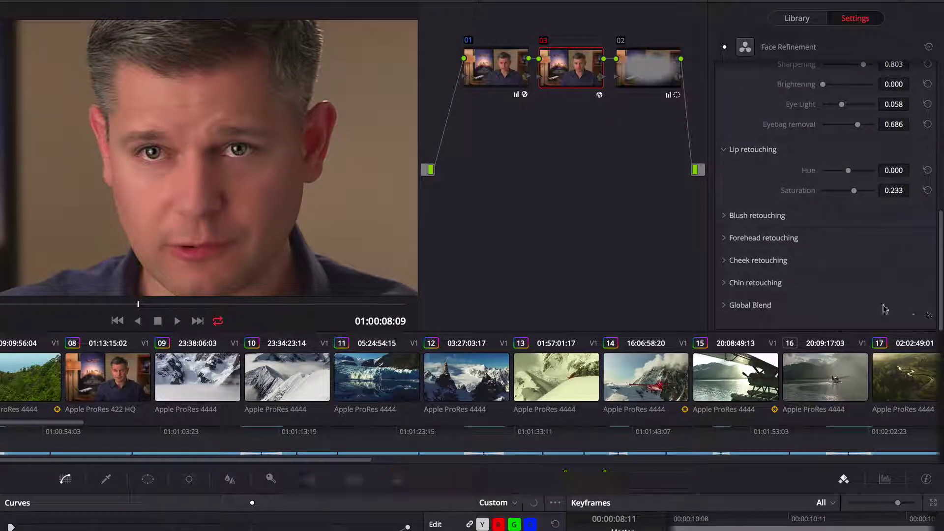
pyautogui.click(726, 240)
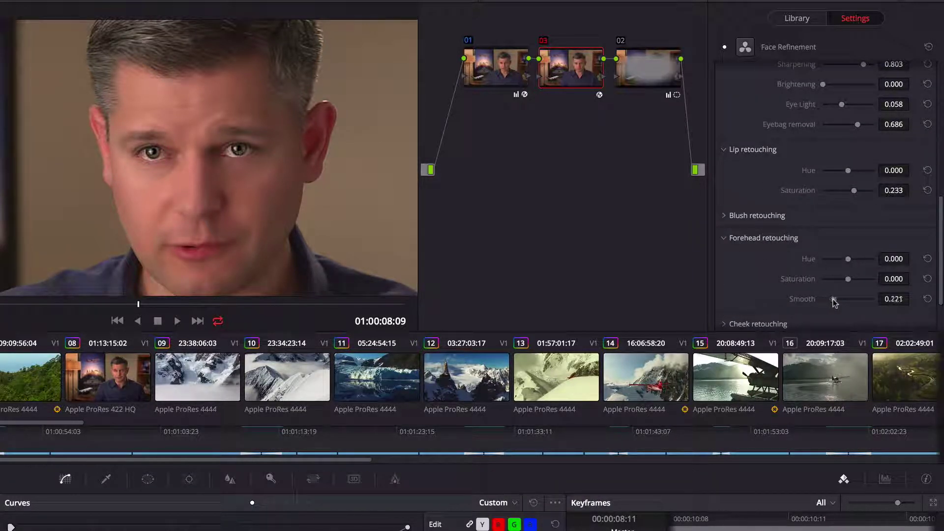
pyautogui.moveTo(830, 299); pyautogui.dragTo(826, 300)
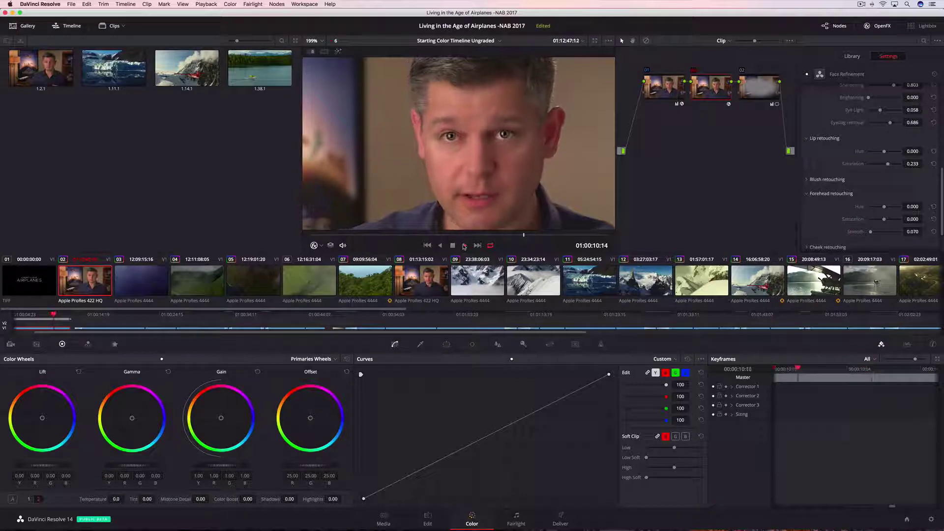
pyautogui.click(452, 245)
# Step: Go to clip 26, the snowy mountain above the trees, and apply the Warper effect to node 02
pyautogui.hscroll(15, 488, 283)
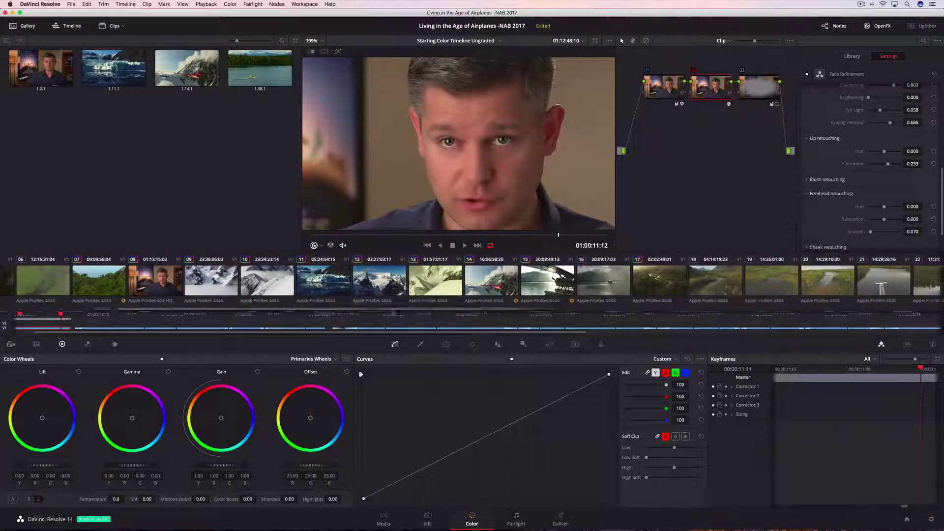
pyautogui.click(488, 283)
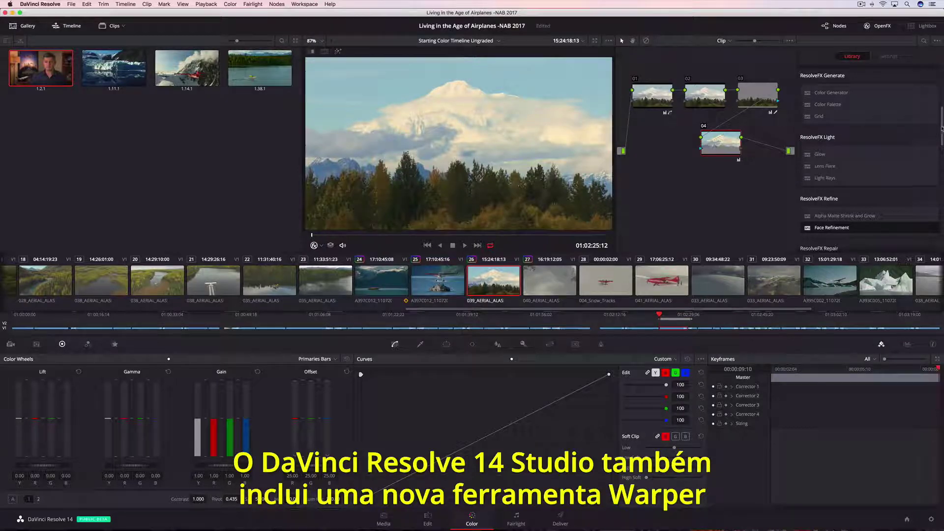
pyautogui.scroll(-10, 826, 216)
pyautogui.moveTo(827, 224); pyautogui.dragTo(703, 97)
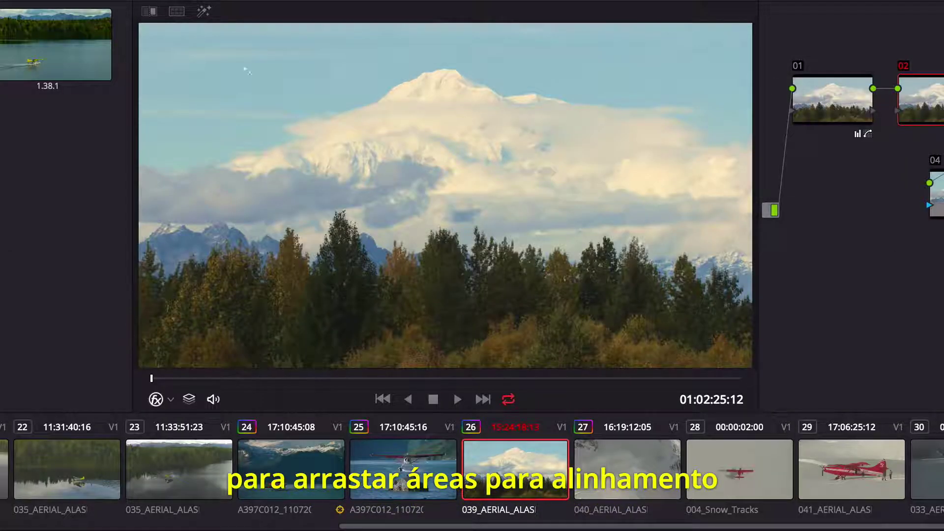
# Step: Warp the mountain summit upward, anchor the sky on both sides of it, and pin the area along the treeline with protective points
pyautogui.moveTo(441, 59); pyautogui.dragTo(447, 35)
pyautogui.click(190, 61)
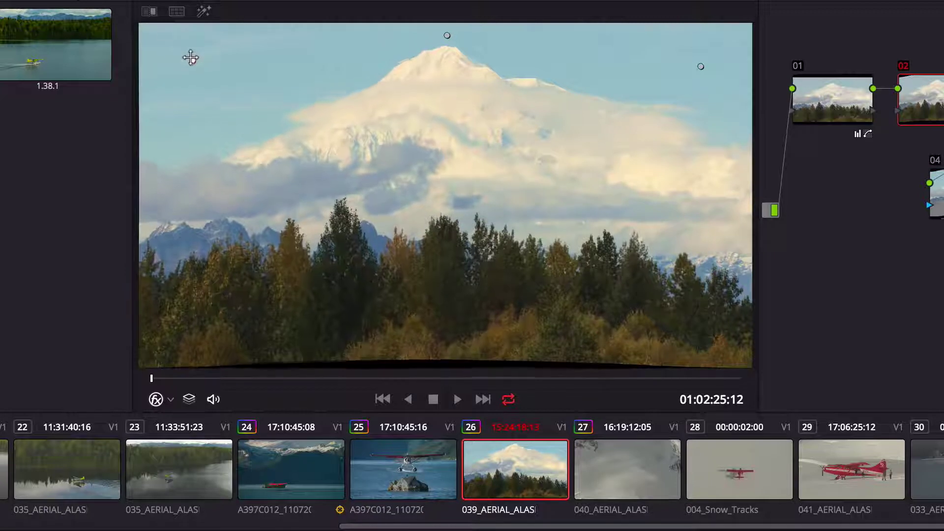
pyautogui.moveTo(701, 66); pyautogui.dragTo(699, 53)
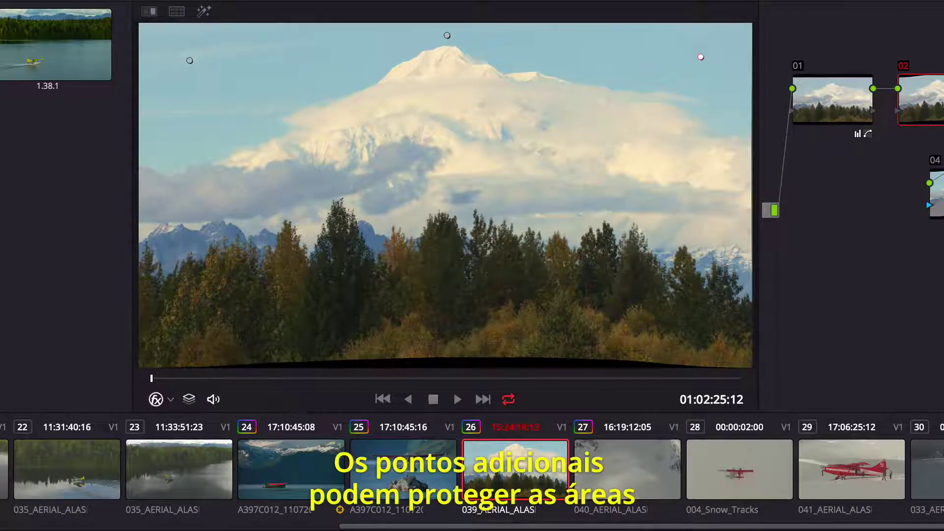
pyautogui.click(440, 221)
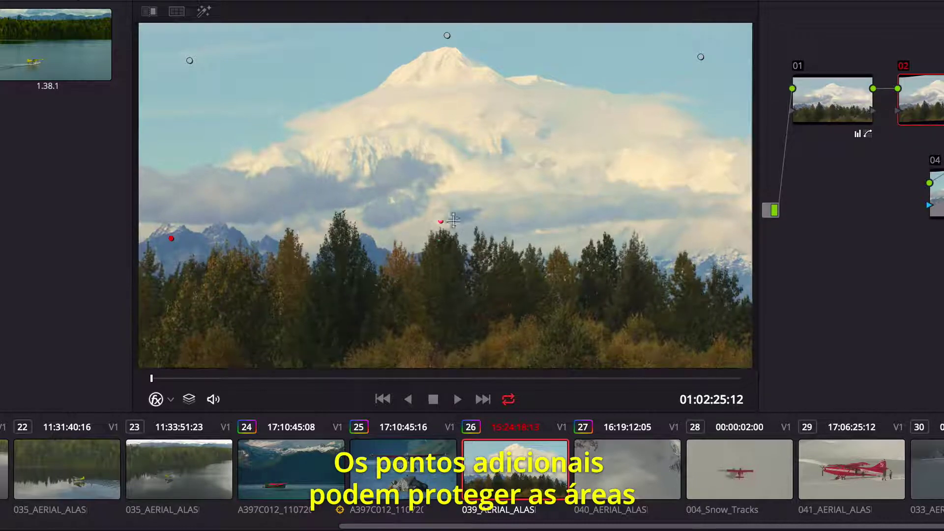
pyautogui.click(717, 224)
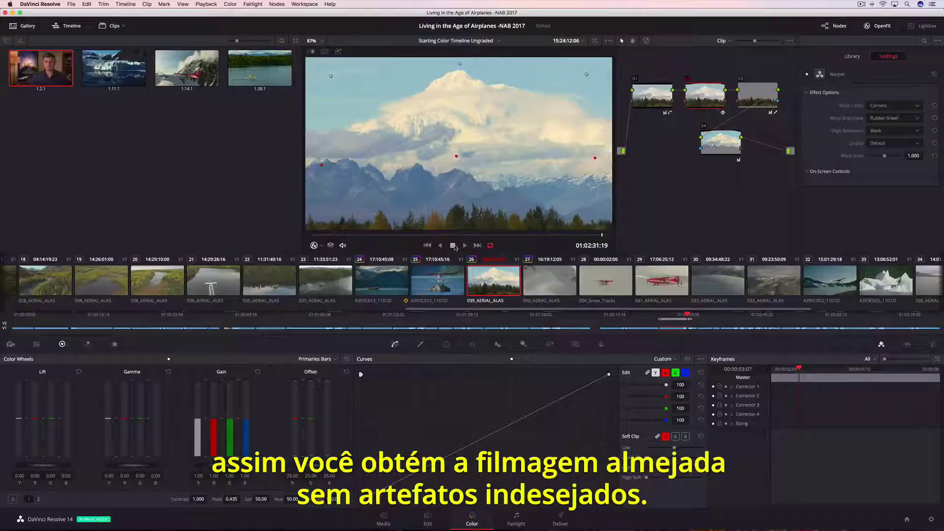
# Step: Go to clip 07, the forest with the city skyline behind it, and play it up to 01:00:41:02
pyautogui.hscroll(-5, 472, 280)
pyautogui.hscroll(-2, 232, 278)
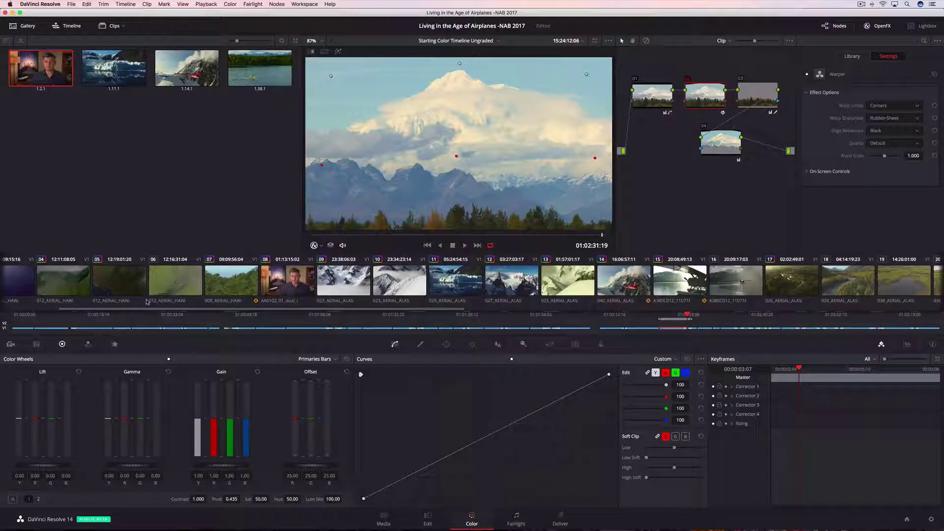
pyautogui.click(231, 278)
pyautogui.click(464, 245)
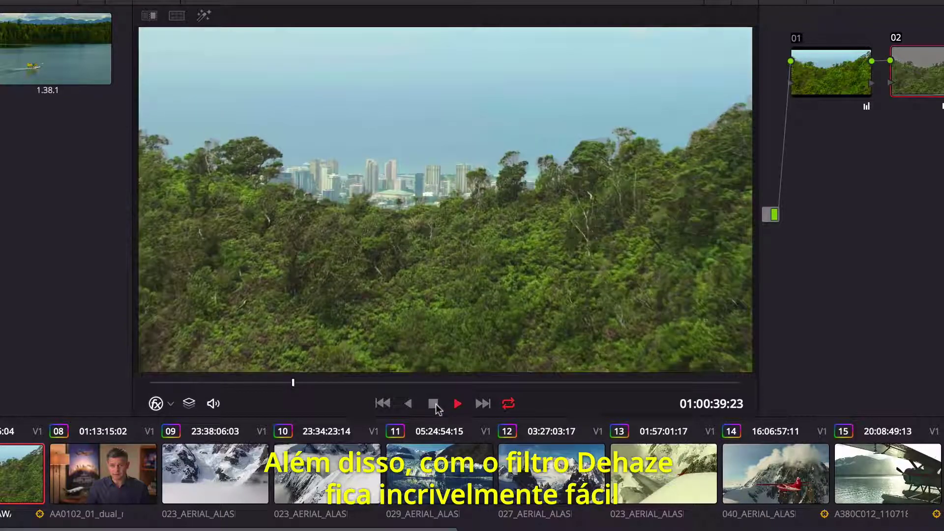
pyautogui.click(434, 403)
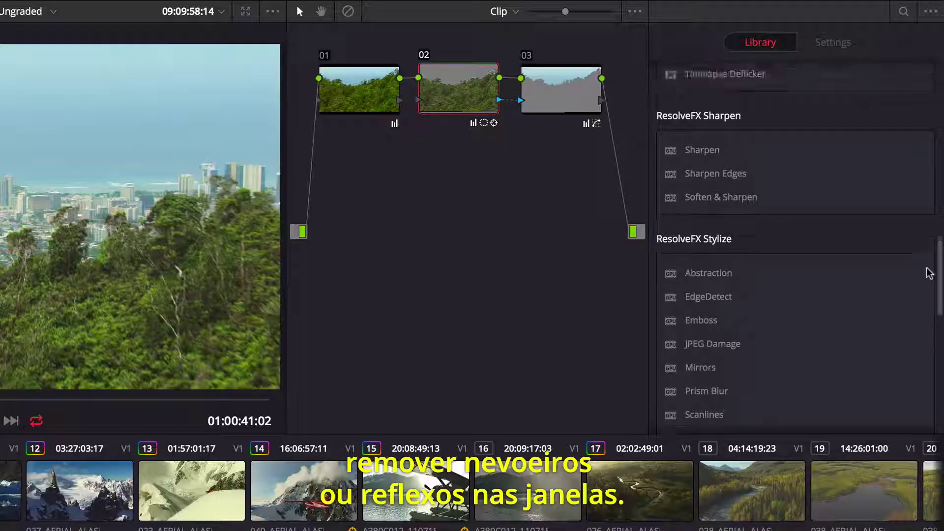
# Step: Apply the Dehaze effect to node 03 and set its Dehaze Strength to 0.295
pyautogui.moveTo(929, 273); pyautogui.dragTo(922, 145)
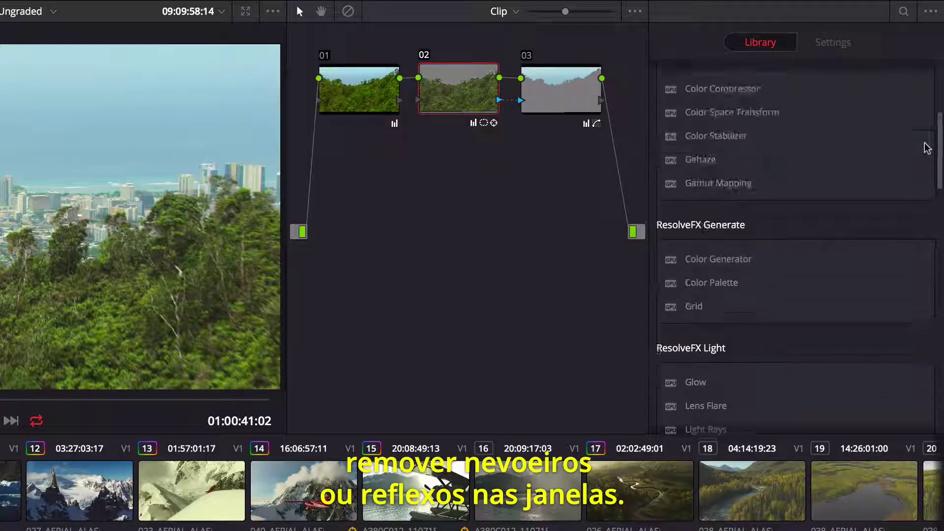
pyautogui.moveTo(708, 165); pyautogui.dragTo(566, 88)
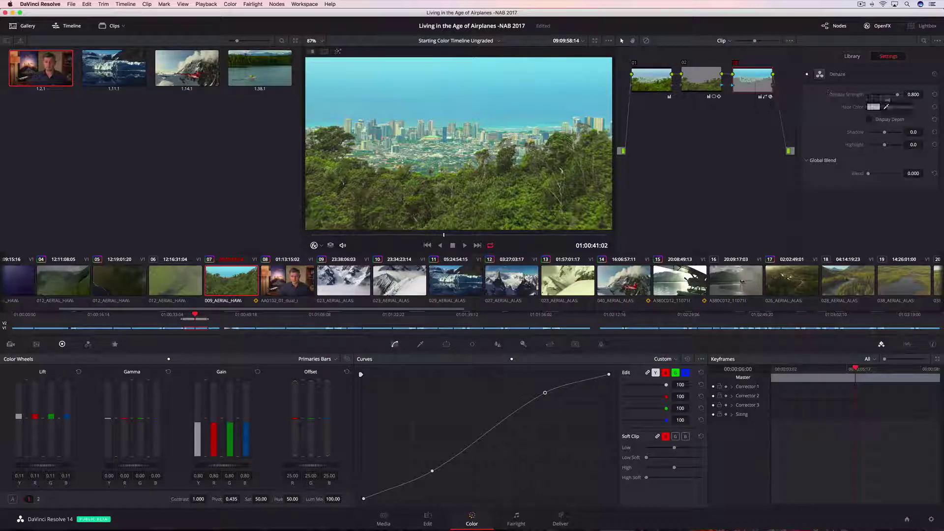
pyautogui.moveTo(836, 122); pyautogui.dragTo(834, 122)
# Step: Set the Dehaze haze color to light blue, with Shadow at -70.5 and Highlight at 31.8
pyautogui.click(873, 106)
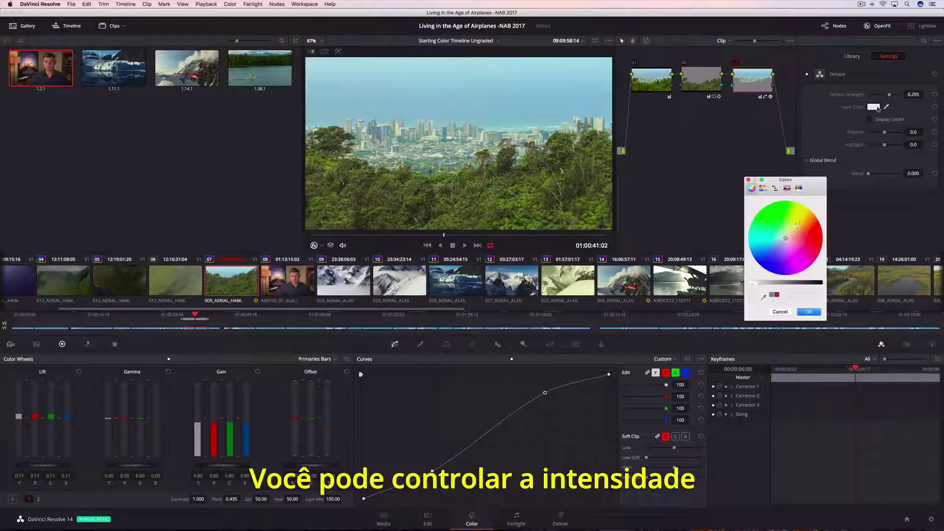
pyautogui.click(778, 241)
pyautogui.click(808, 312)
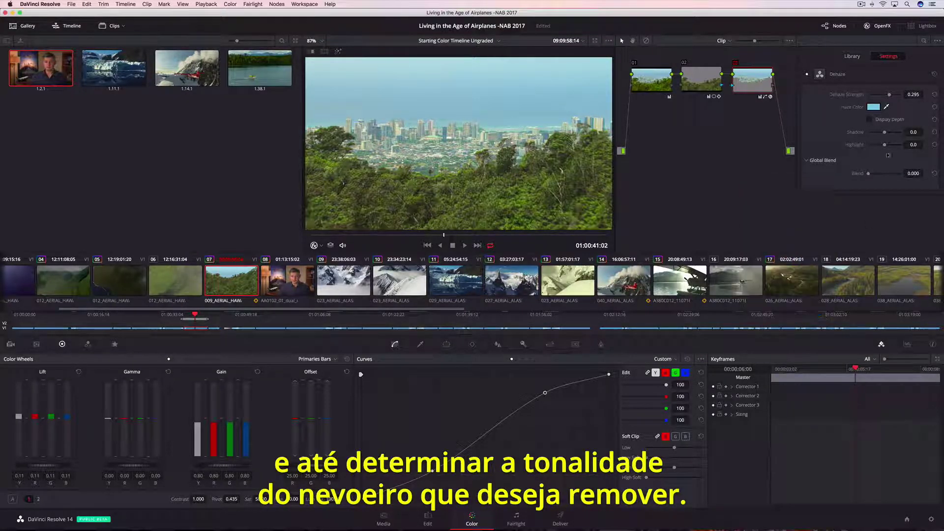
pyautogui.moveTo(885, 132)
pyautogui.mouseDown()
pyautogui.moveTo(872, 132)
pyautogui.moveTo(889, 146)
pyautogui.mouseUp()
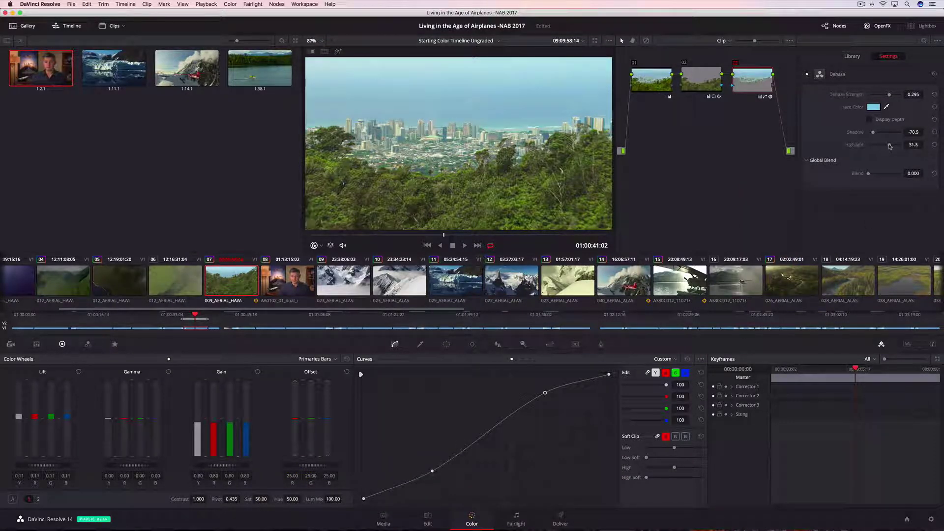
# Step: Toggle the Dehaze effect off and on to compare the skyline shot with and without it
pyautogui.click(807, 76)
pyautogui.click(807, 76)
pyautogui.click(807, 75)
pyautogui.click(807, 75)
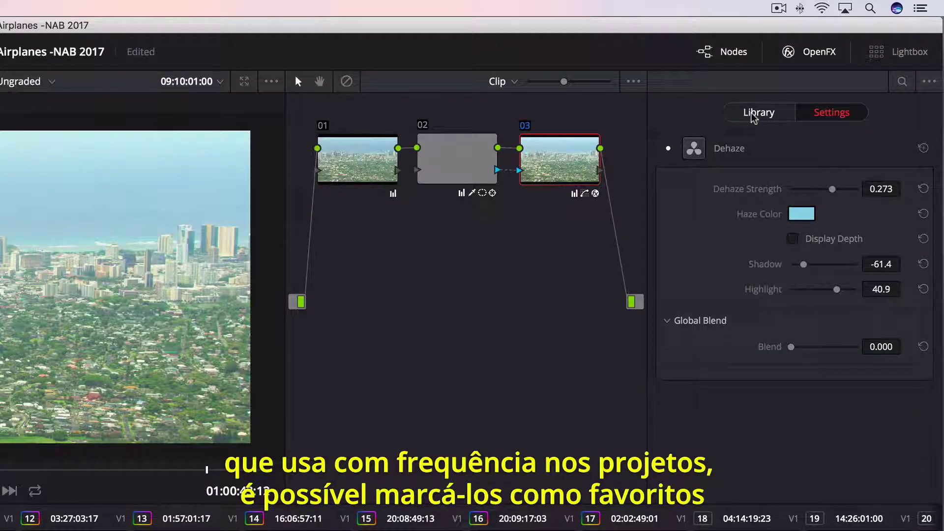
# Step: Mark Contrast Pop and Dehaze as favorites, and show only favorites in the effects library before listing all effects again
pyautogui.click(751, 116)
pyautogui.click(920, 359)
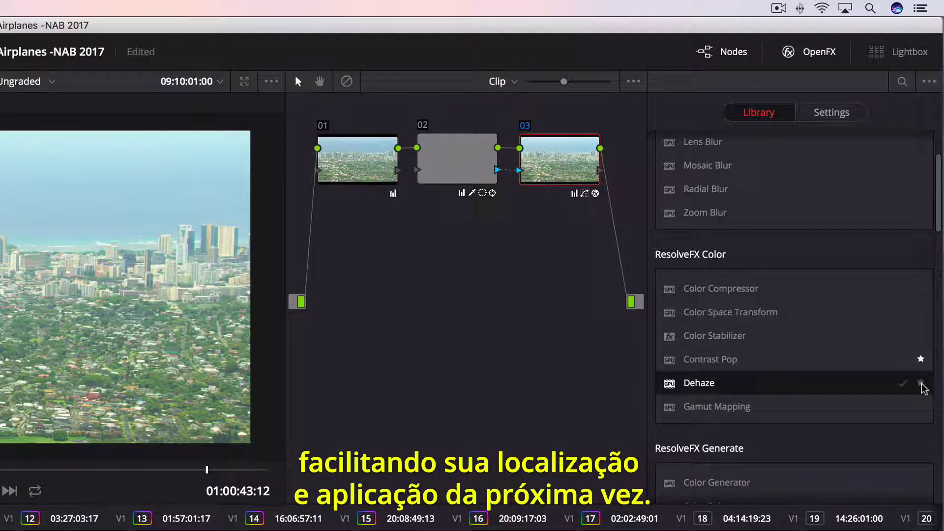
pyautogui.click(927, 82)
pyautogui.click(912, 115)
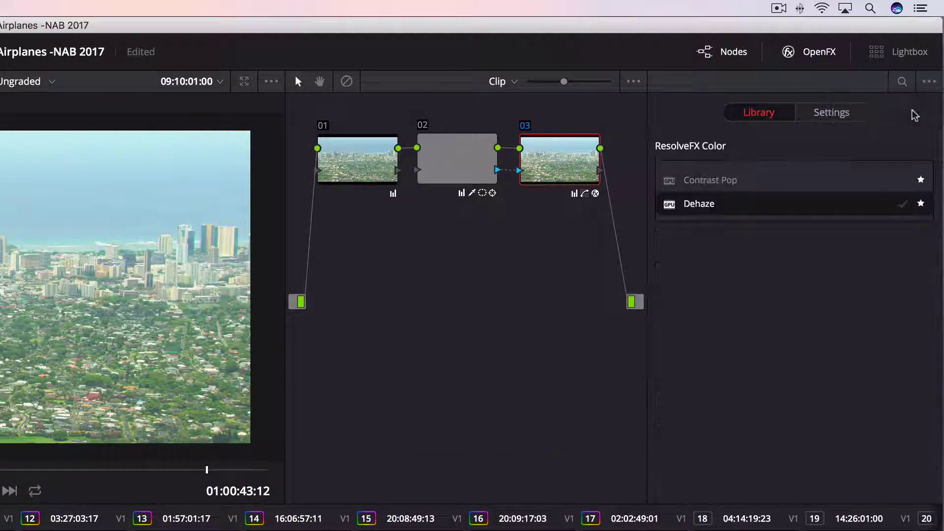
pyautogui.click(927, 82)
pyautogui.click(916, 100)
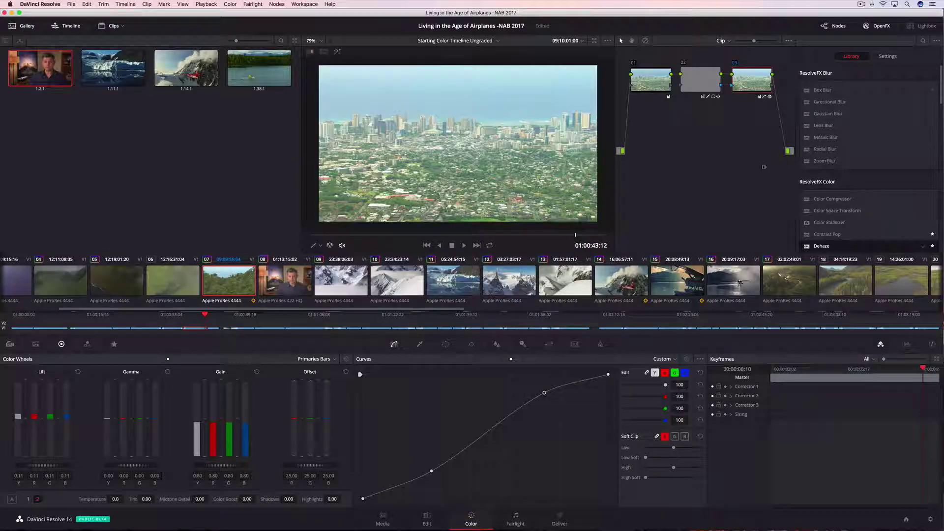
# Step: Create a local grade version of clip 08, the speaker, named "Warmer Version", and warm node 01 with the red curve
pyautogui.click(286, 281)
pyautogui.rightClick(286, 281)
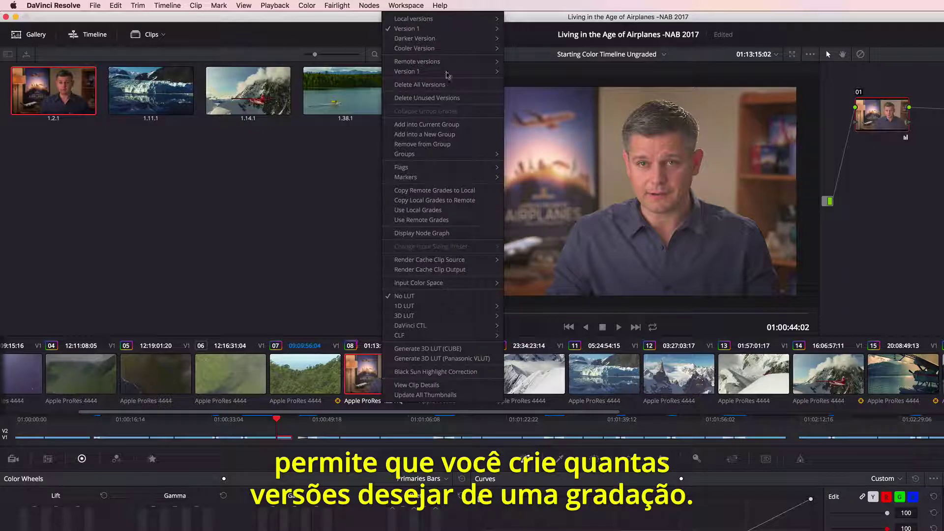
pyautogui.moveTo(452, 20)
pyautogui.click(560, 22)
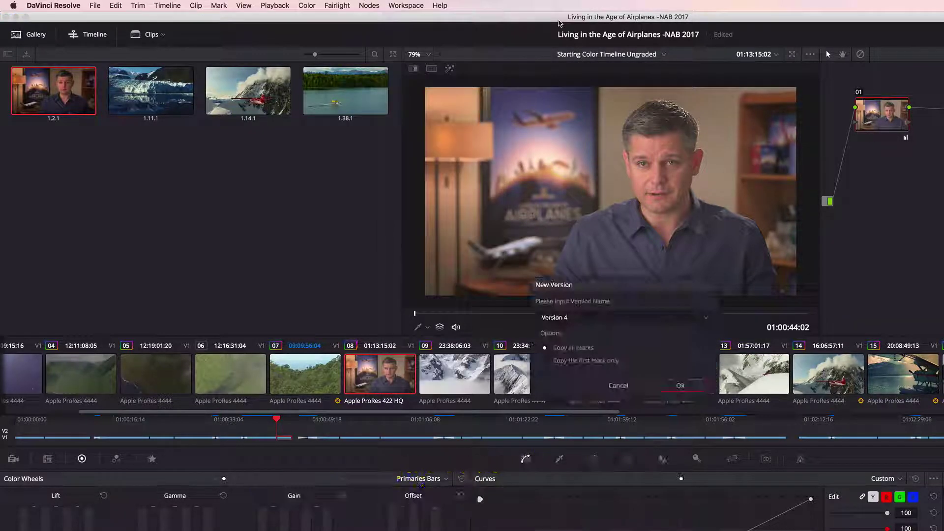
pyautogui.write('Warmer')
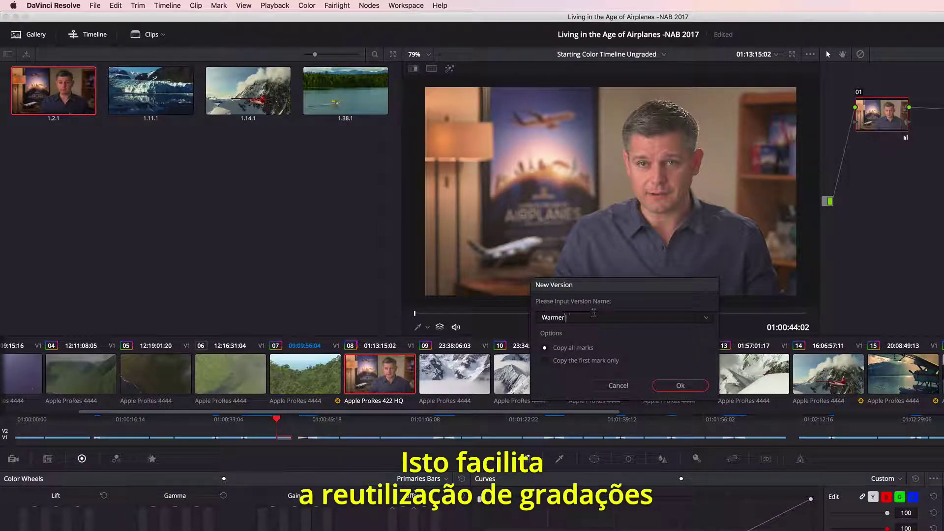
pyautogui.write(' Version')
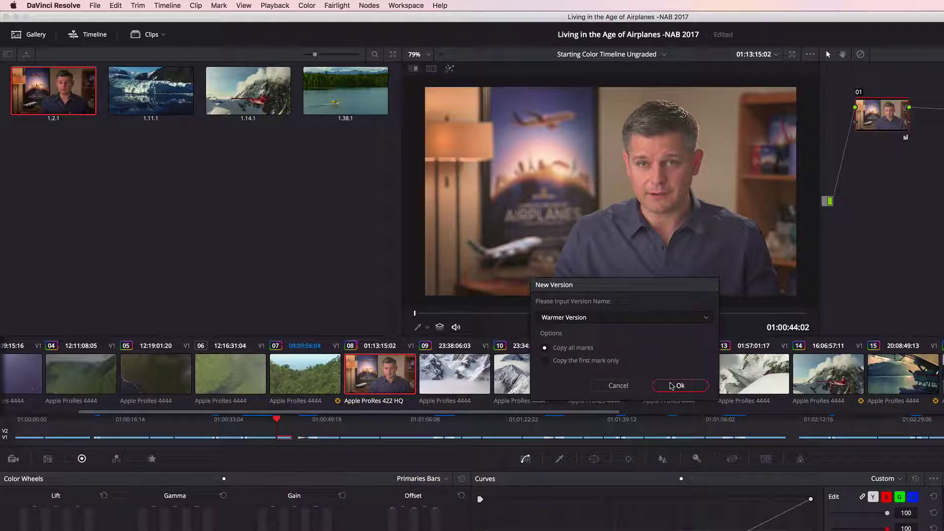
pyautogui.click(679, 386)
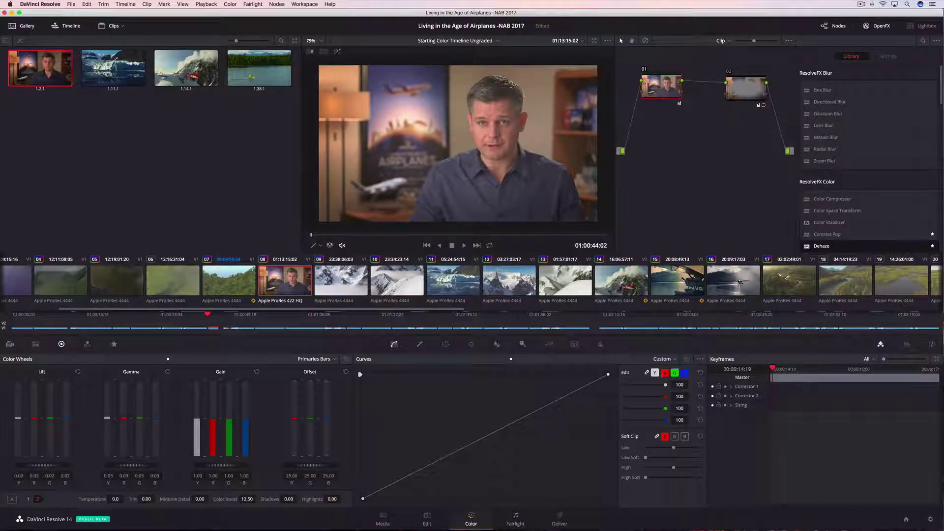
pyautogui.click(665, 372)
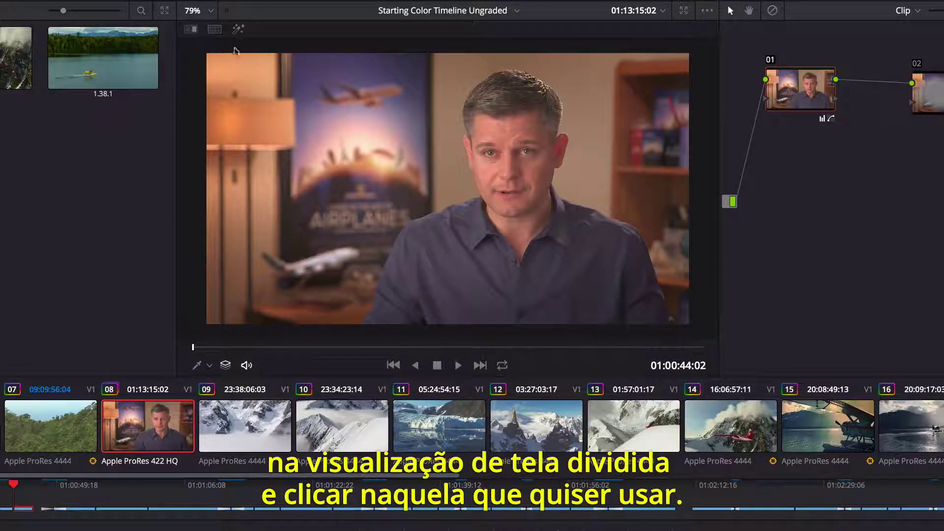
# Step: Switch clip 08 to its darker version from the versions split screen, and grab a still of it into the gallery
pyautogui.click(324, 52)
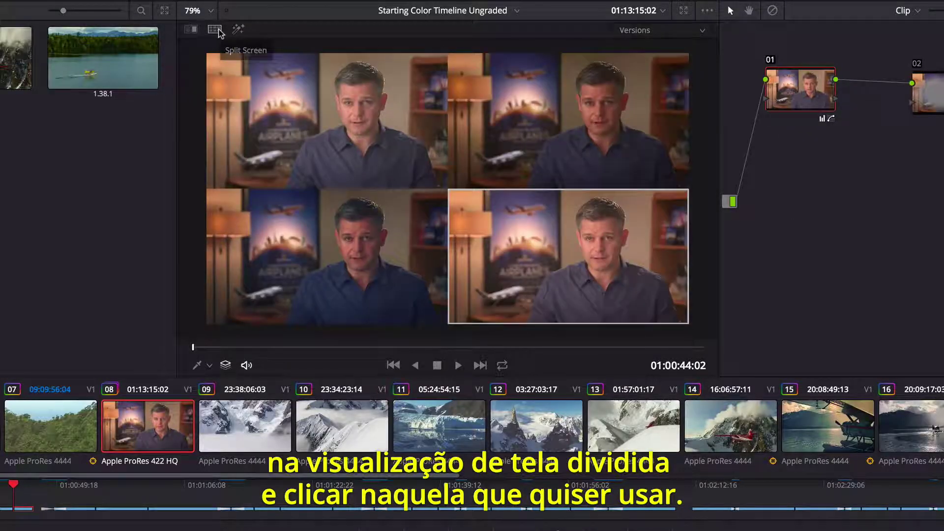
pyautogui.click(563, 112)
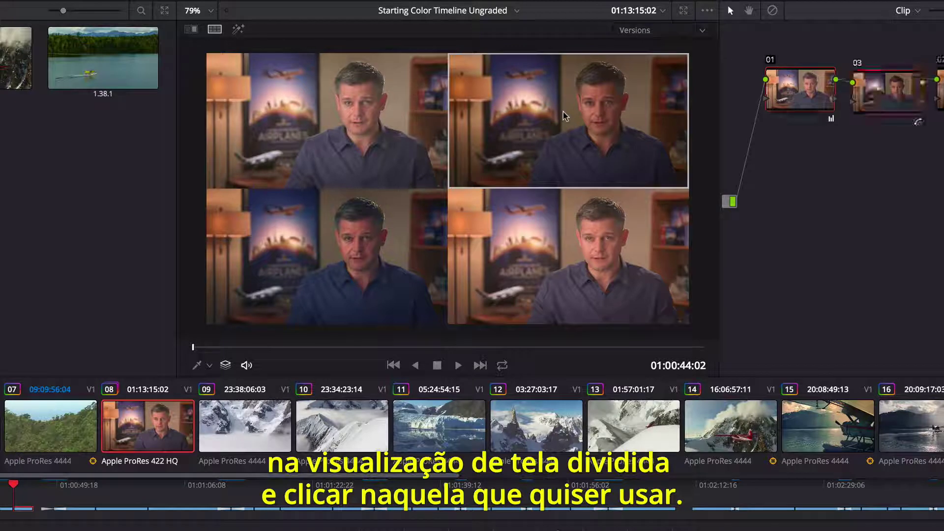
pyautogui.click(214, 30)
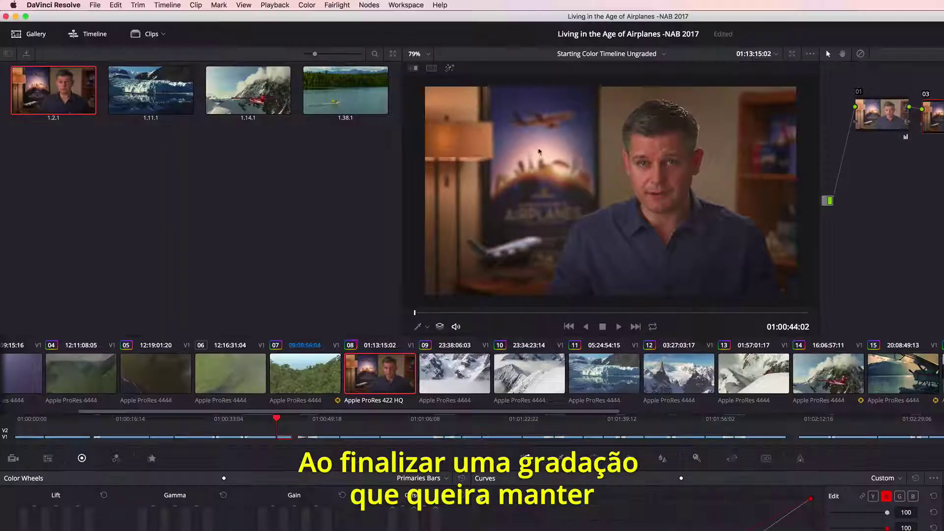
pyautogui.rightClick(590, 167)
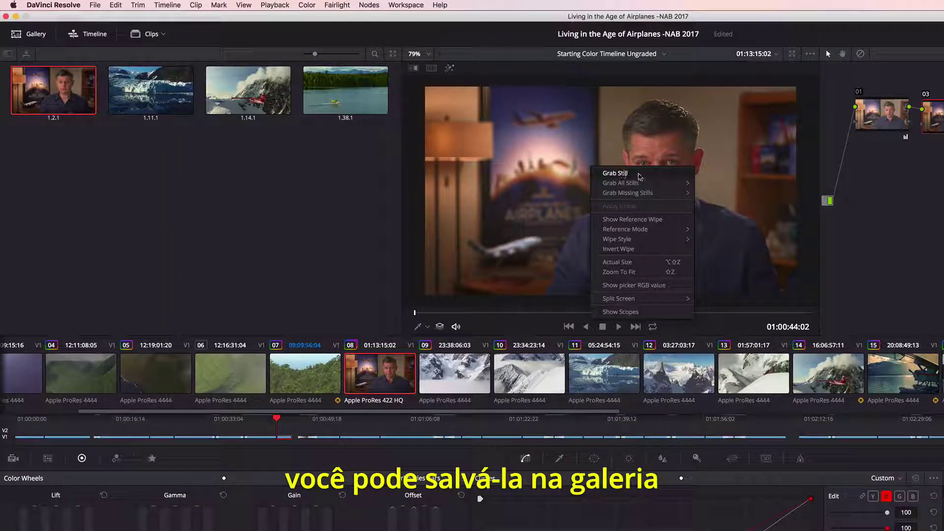
pyautogui.click(631, 174)
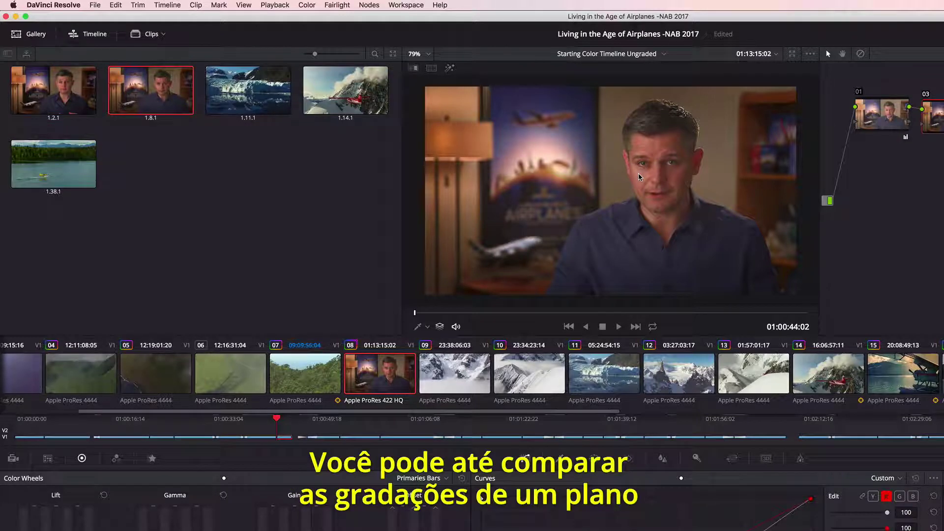
# Step: Compare the grades of gallery stills 1.8.1 through 1.38.1 on the speaker clip in split screen
pyautogui.keyDown('shift'); pyautogui.click(70, 168); pyautogui.keyUp('shift')
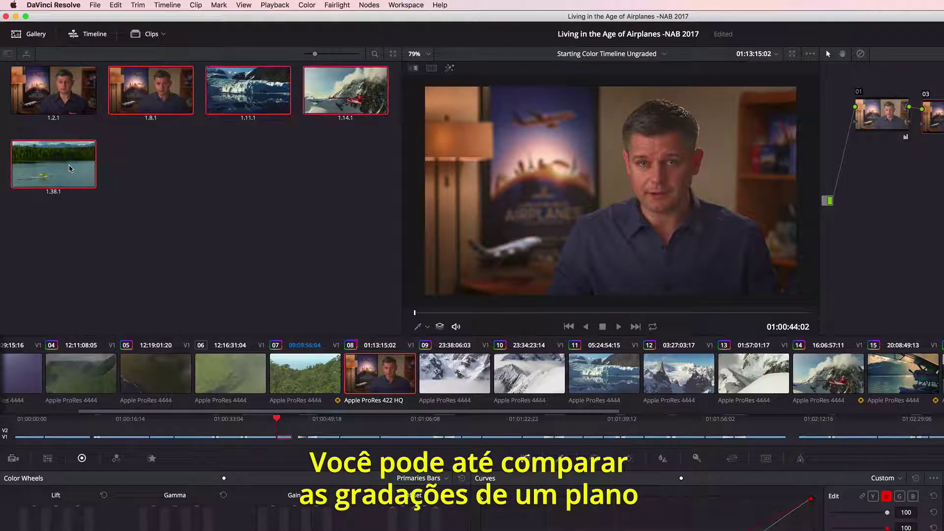
pyautogui.click(432, 69)
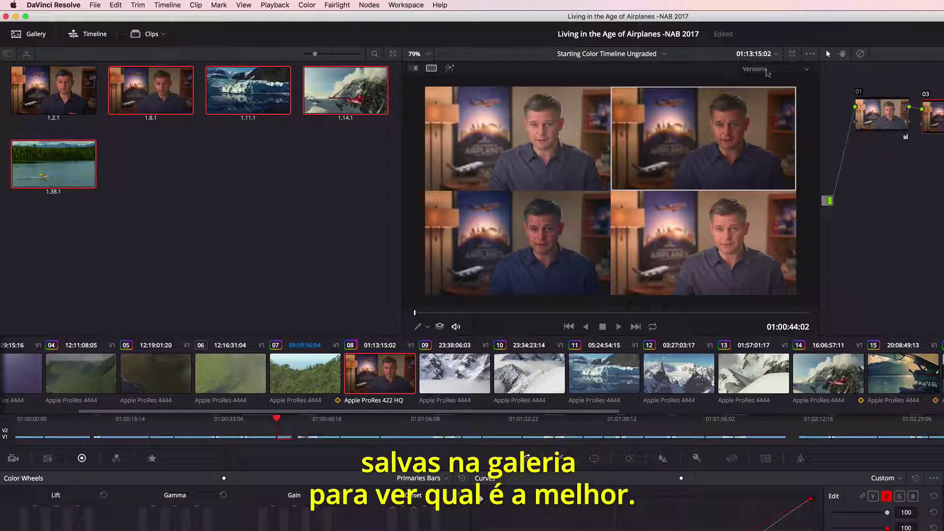
pyautogui.click(774, 69)
pyautogui.click(787, 138)
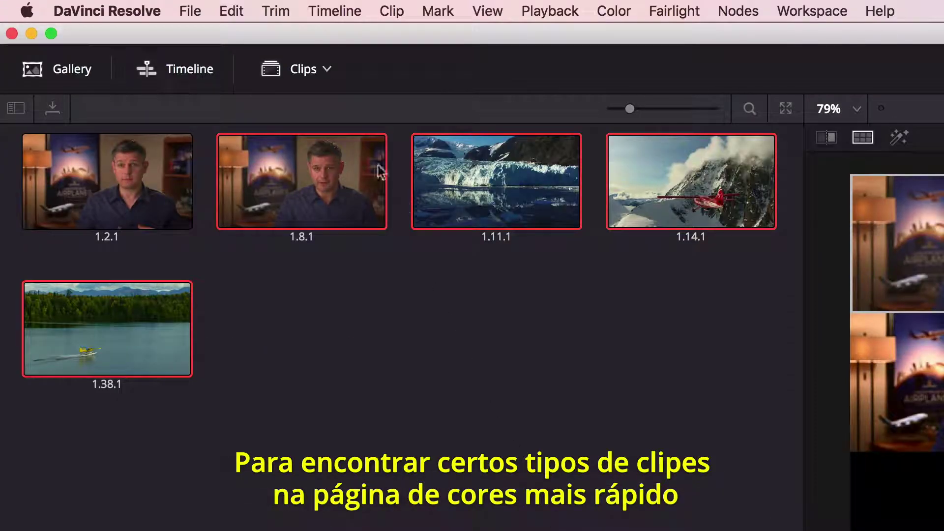
# Step: Start a new smart filter with a rule matching MediaPool Properties Keywords that contain "Hawaii"
pyautogui.click(327, 69)
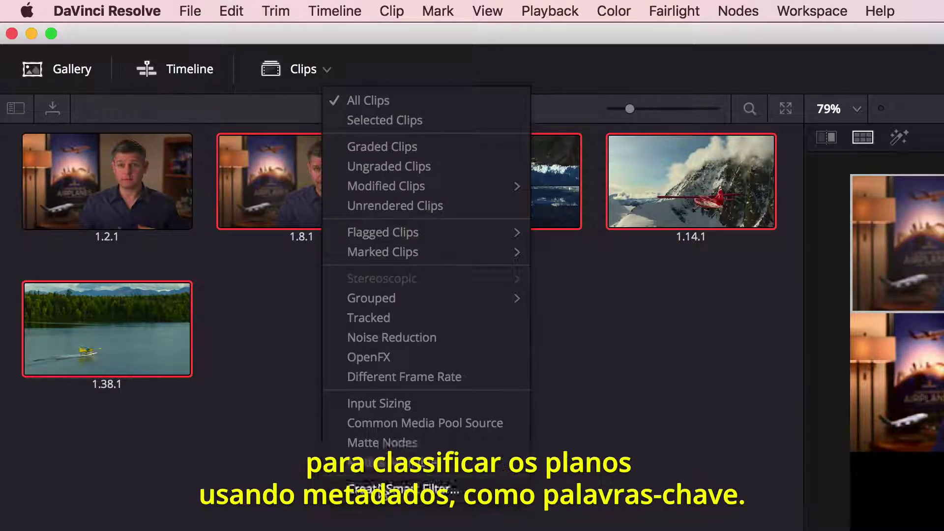
pyautogui.click(383, 489)
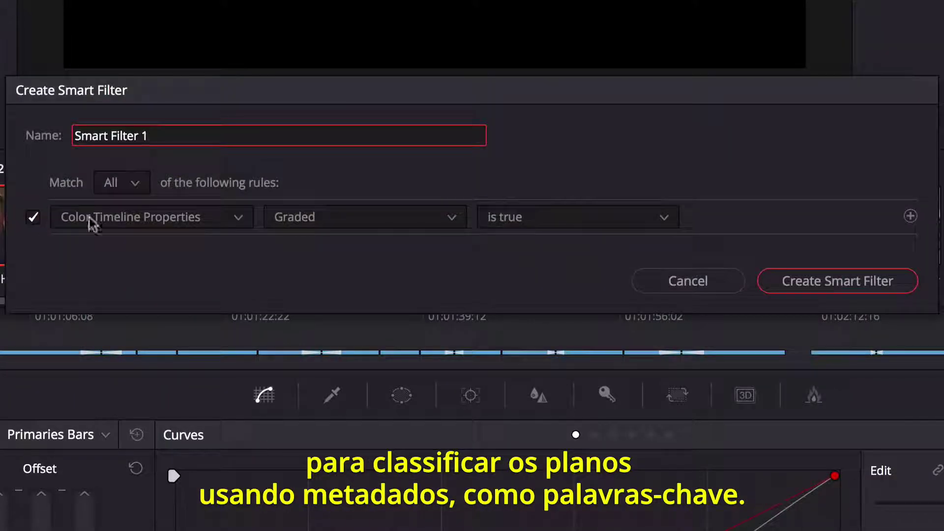
pyautogui.click(102, 217)
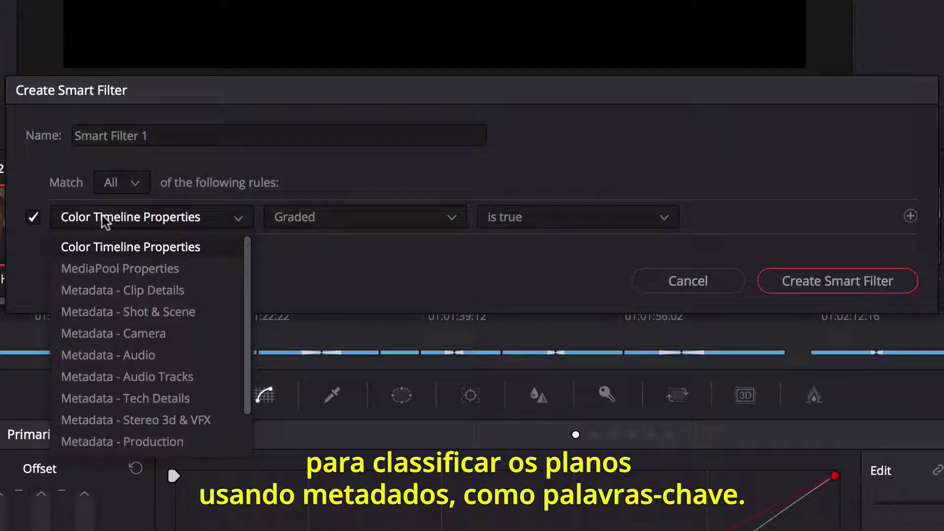
pyautogui.click(135, 269)
pyautogui.click(320, 221)
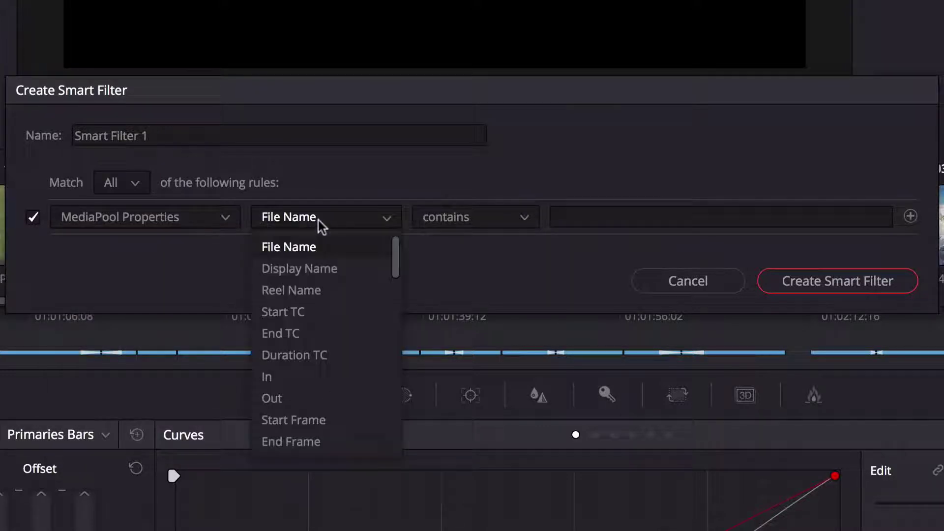
pyautogui.scroll(-5, 316, 400)
pyautogui.click(319, 441)
pyautogui.click(580, 216)
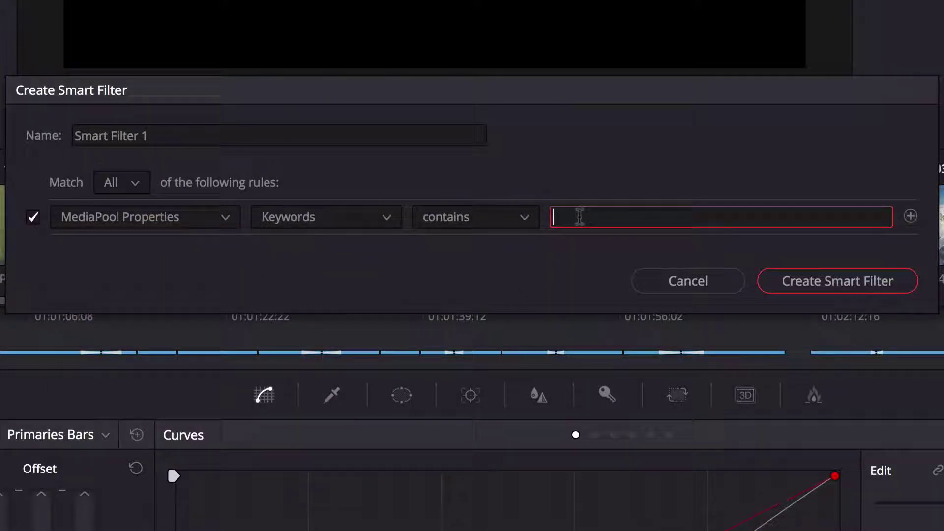
pyautogui.write('Hawaii')
# Step: Name the smart filter "Hawaii Clips", create it, and open the list of clip filters
pyautogui.click(306, 133)
pyautogui.hotkey('ctrl', 'a')
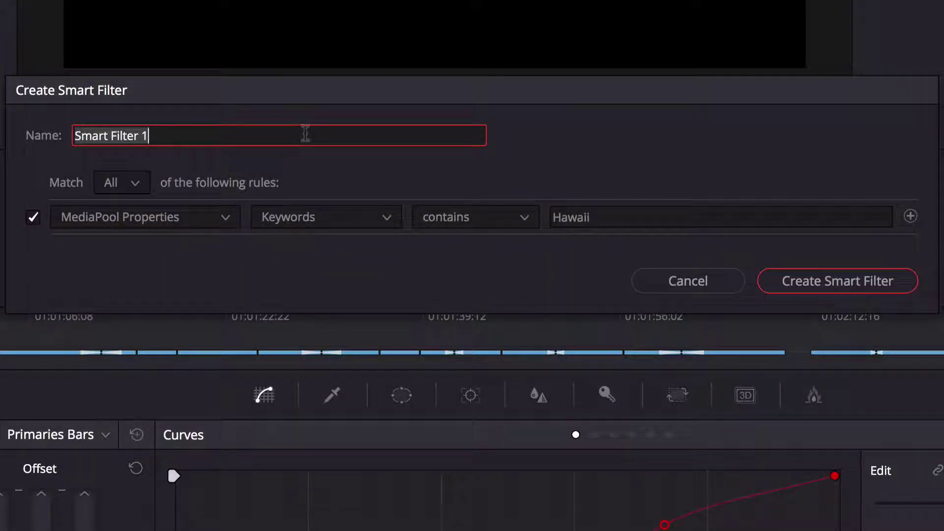
pyautogui.write('Hawaii Clips')
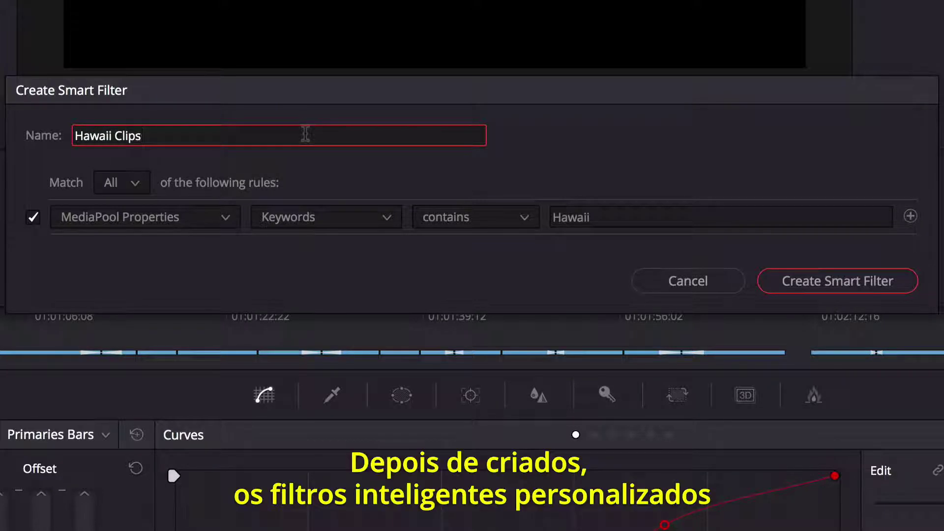
pyautogui.click(869, 285)
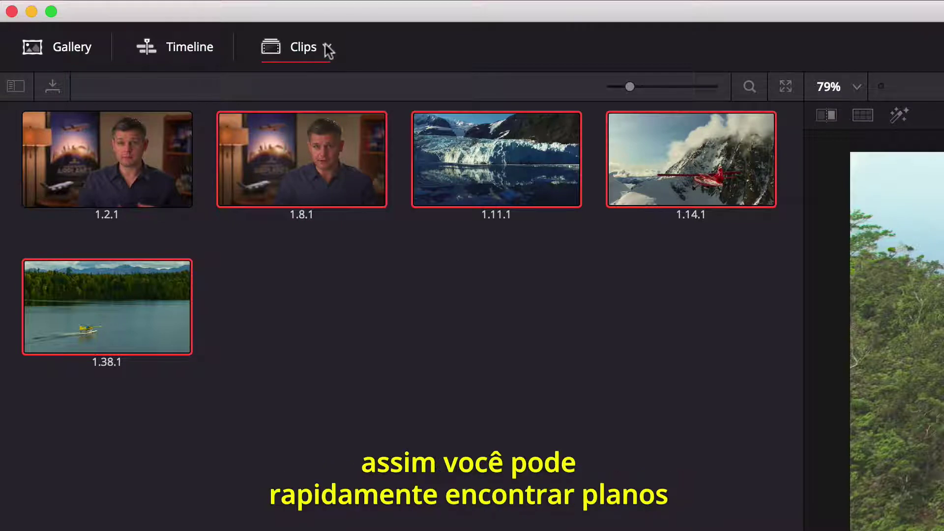
pyautogui.click(328, 48)
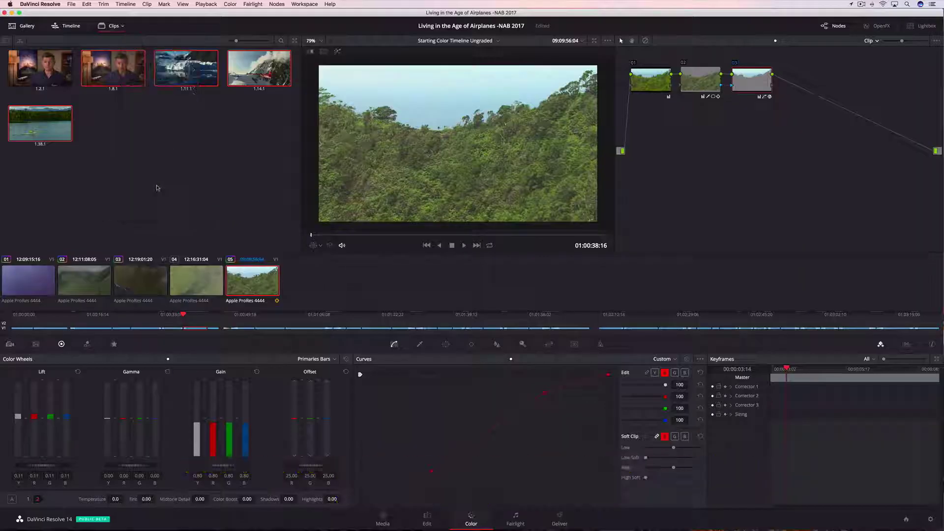
# Step: Select all the filtered Hawaii clips and add them to a new group named "Hawaii Group"
pyautogui.press('super+a')
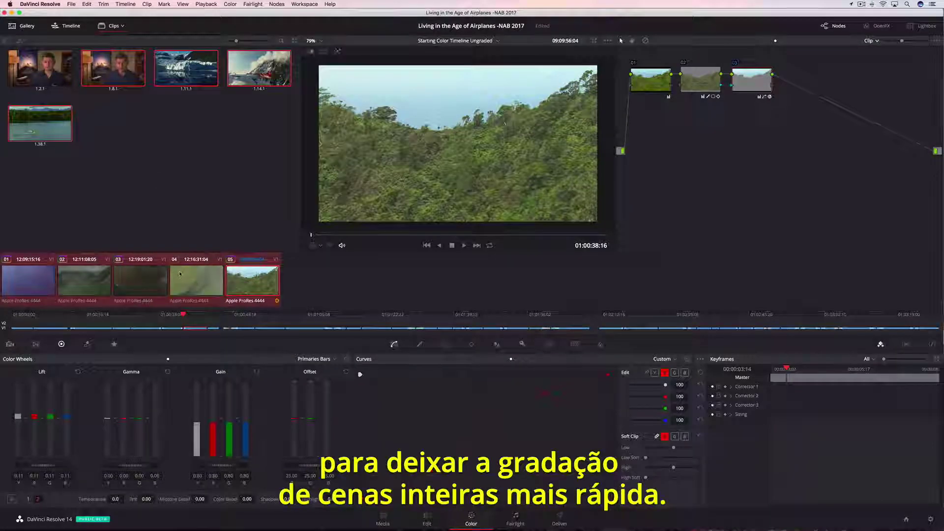
pyautogui.rightClick(180, 272)
pyautogui.click(315, 229)
pyautogui.write('Hawaii')
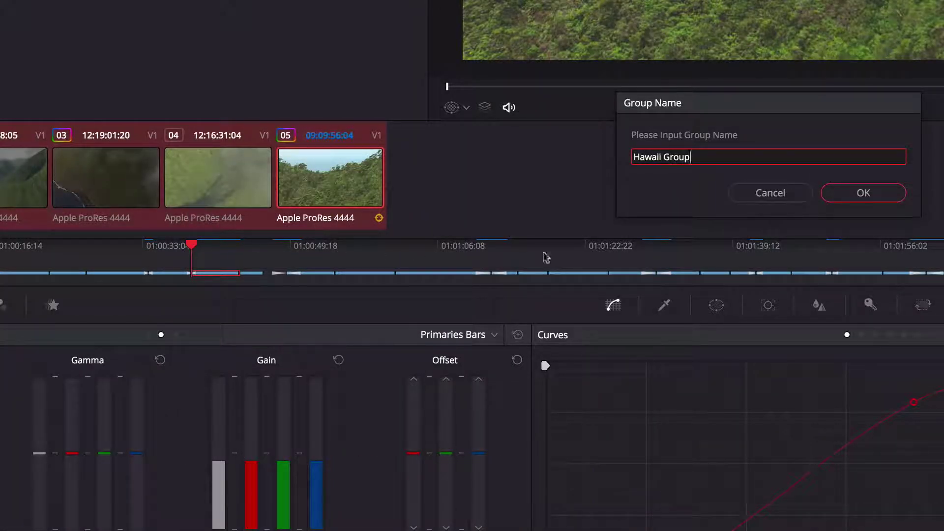
pyautogui.write(' Group')
pyautogui.click(854, 192)
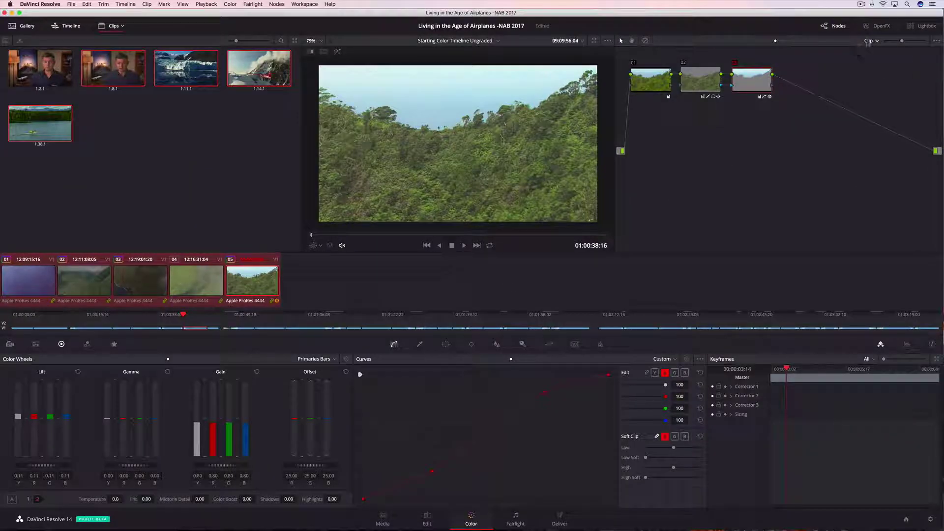
# Step: Add a circle window to the Group Post-Clip node, stretched to size 56.38 and aspect 72.68, with softness 4.73
pyautogui.click(870, 41)
pyautogui.click(871, 67)
pyautogui.click(446, 344)
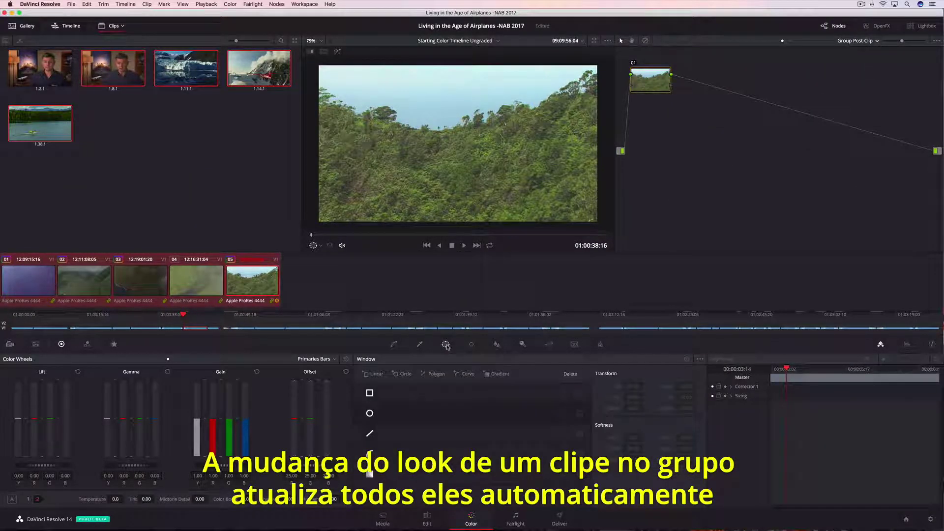
pyautogui.click(369, 414)
pyautogui.moveTo(500, 143); pyautogui.dragTo(573, 143)
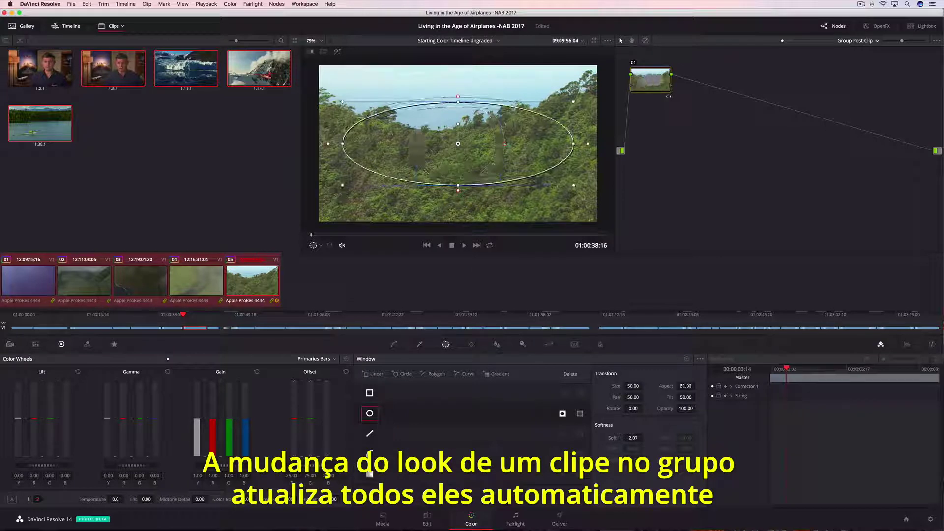
pyautogui.moveTo(457, 102); pyautogui.dragTo(457, 81)
pyautogui.moveTo(633, 438); pyautogui.dragTo(663, 437)
# Step: Lower the group node's master gamma to -0.11 as a vignette, and review it on clips 04, 03, 02 and 01
pyautogui.moveTo(148, 466); pyautogui.dragTo(126, 466)
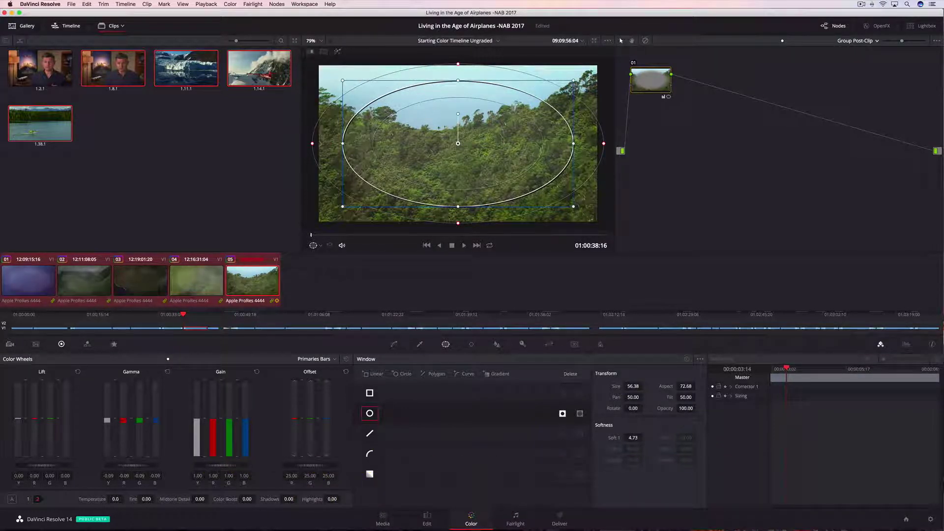
pyautogui.click(200, 285)
pyautogui.click(140, 281)
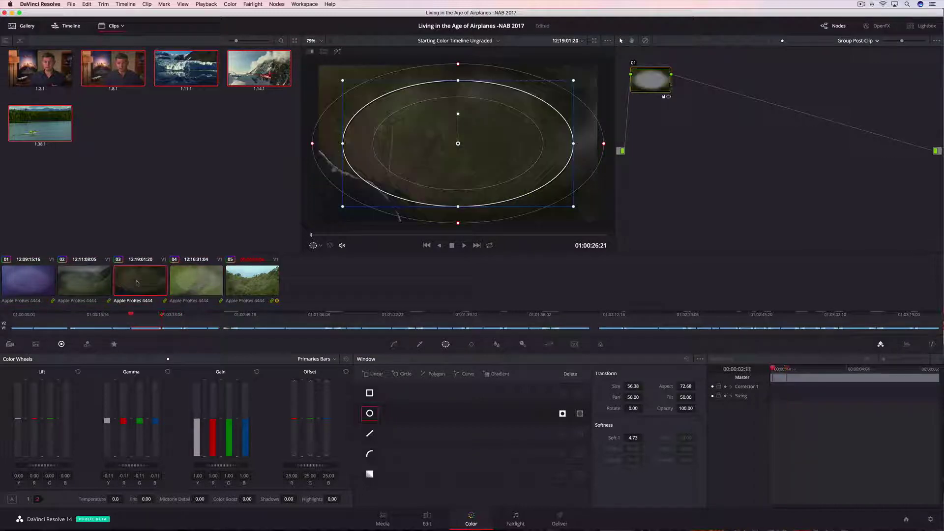
pyautogui.click(84, 282)
pyautogui.click(47, 280)
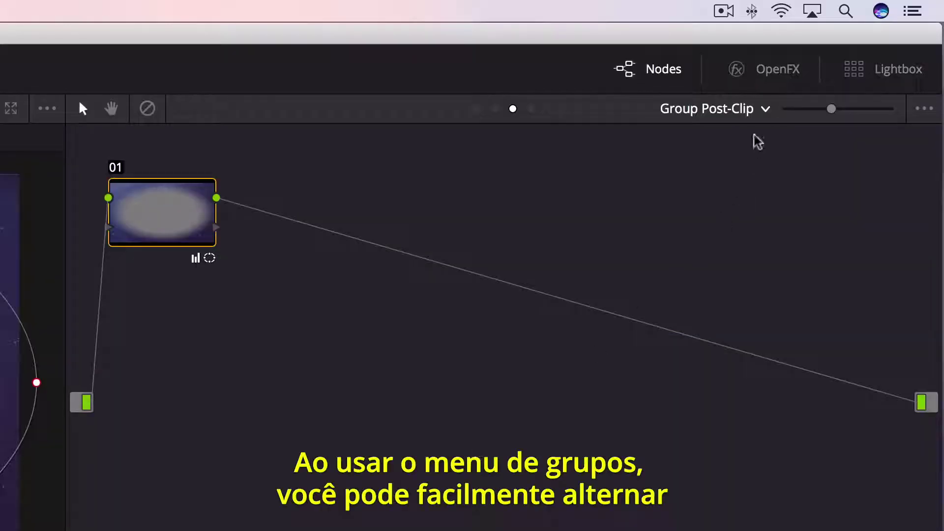
# Step: Switch clip 01 to its individual Clip nodes, go to the frame with the green coastline, and raise node 02's Color Boost
pyautogui.click(875, 41)
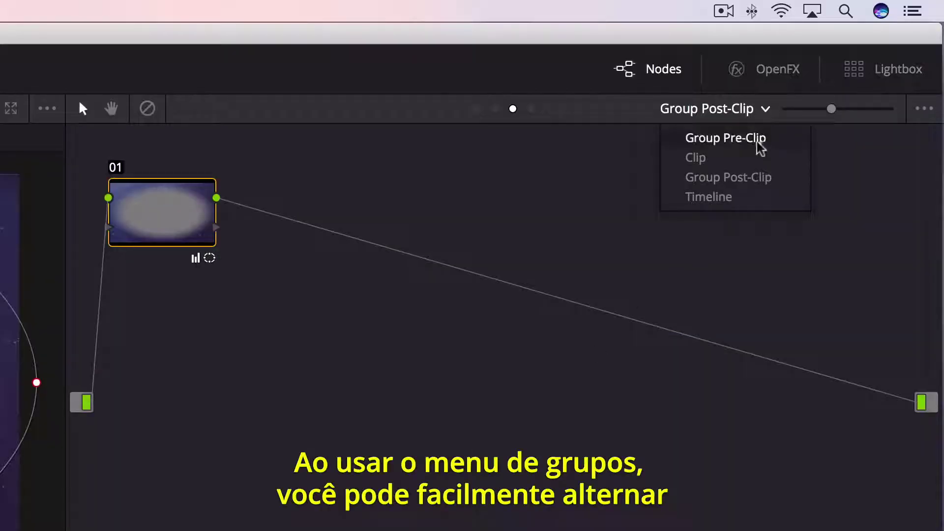
pyautogui.click(757, 158)
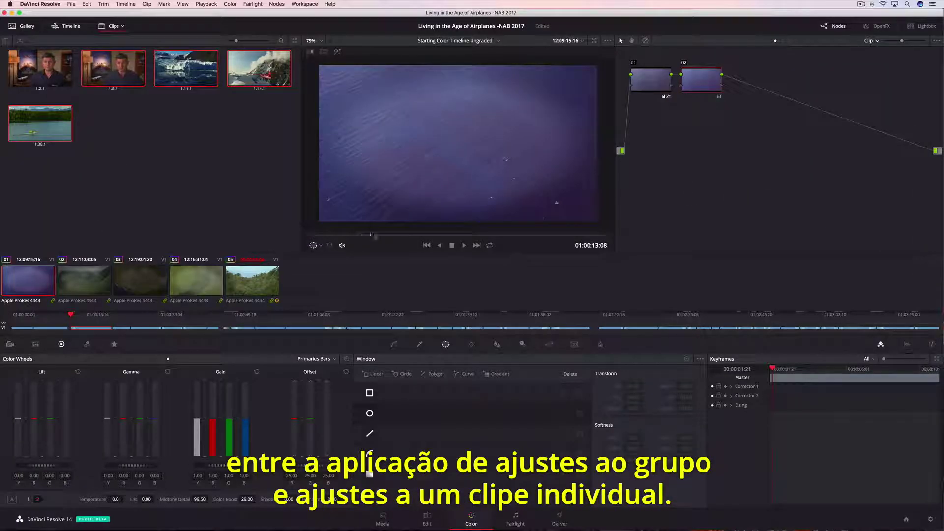
pyautogui.moveTo(373, 235); pyautogui.dragTo(532, 236)
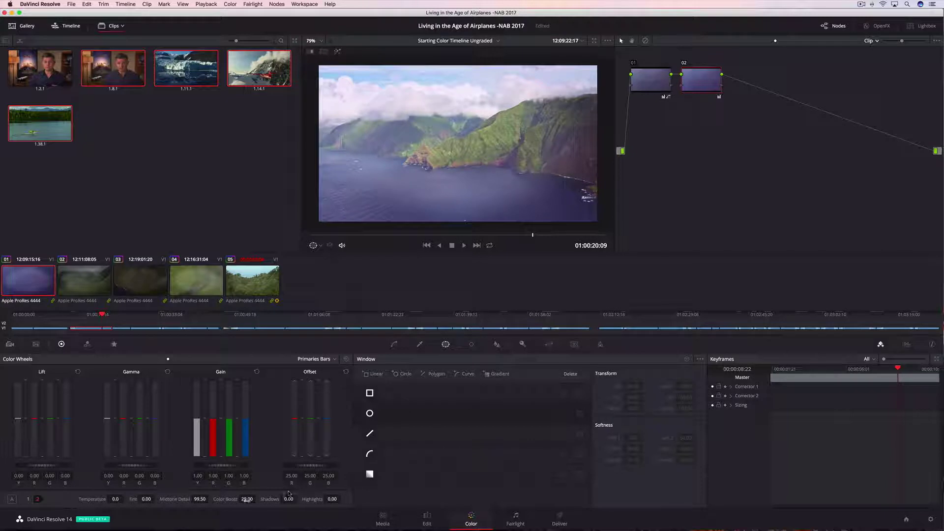
pyautogui.moveTo(257, 498); pyautogui.dragTo(285, 499)
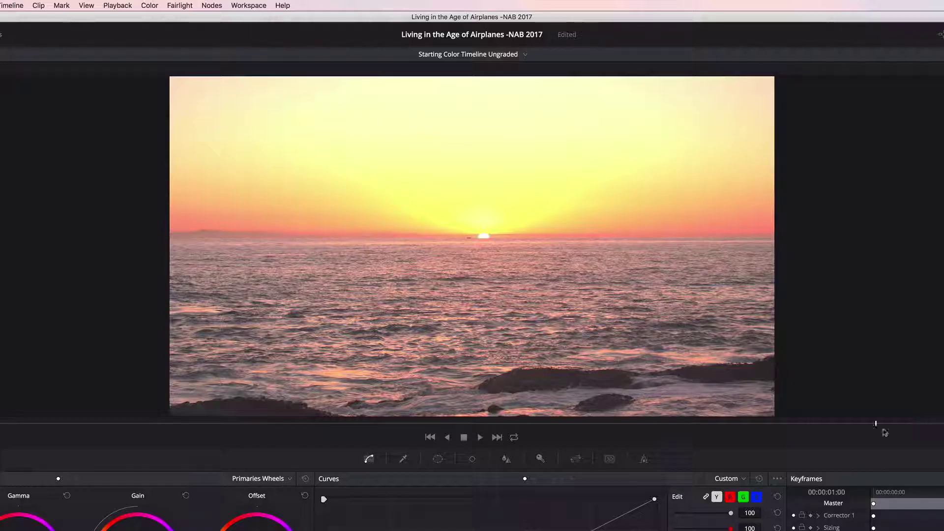
# Step: Move to an earlier frame of the sunset ocean clip and set its Camera Raw decoding to use Clip settings
pyautogui.moveTo(880, 424); pyautogui.dragTo(451, 423)
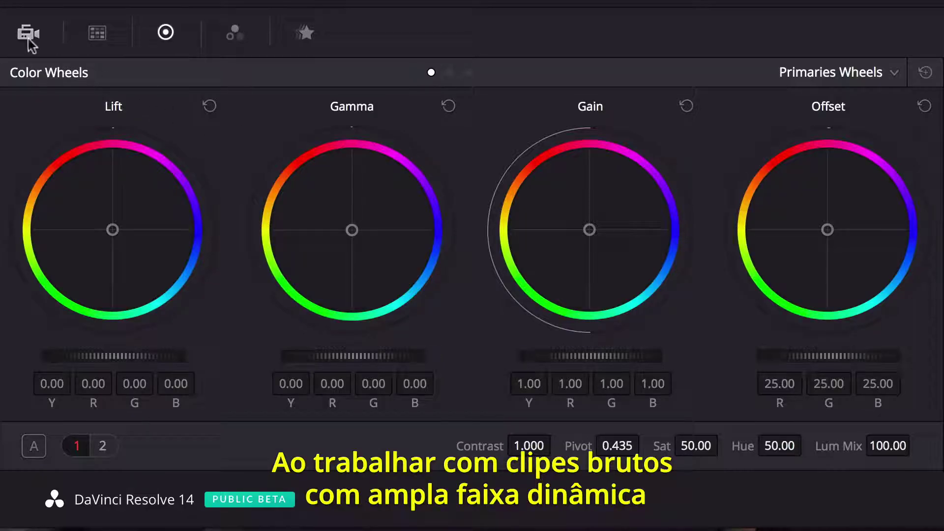
pyautogui.click(28, 39)
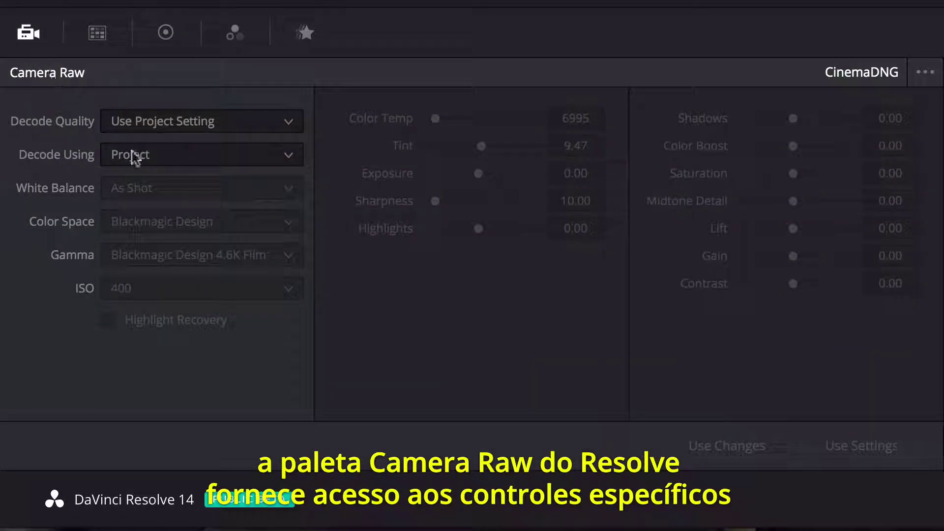
pyautogui.click(148, 154)
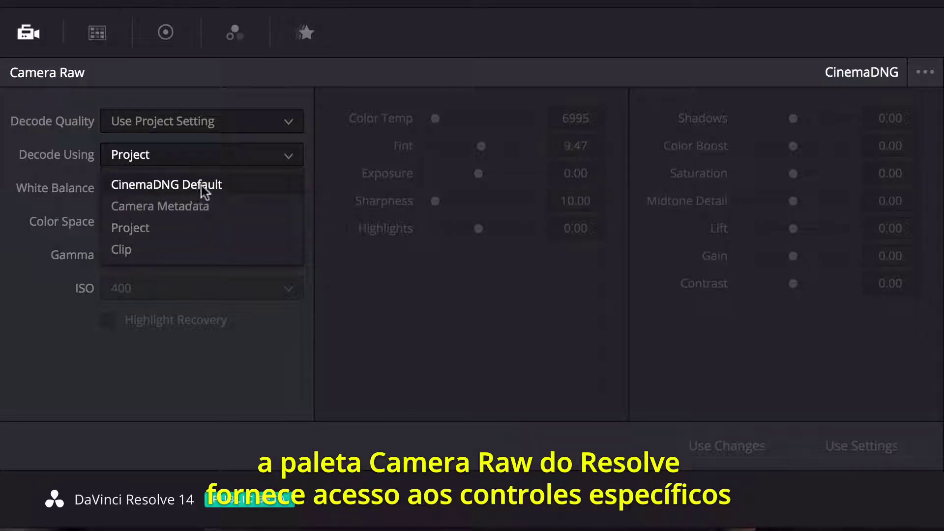
pyautogui.click(208, 251)
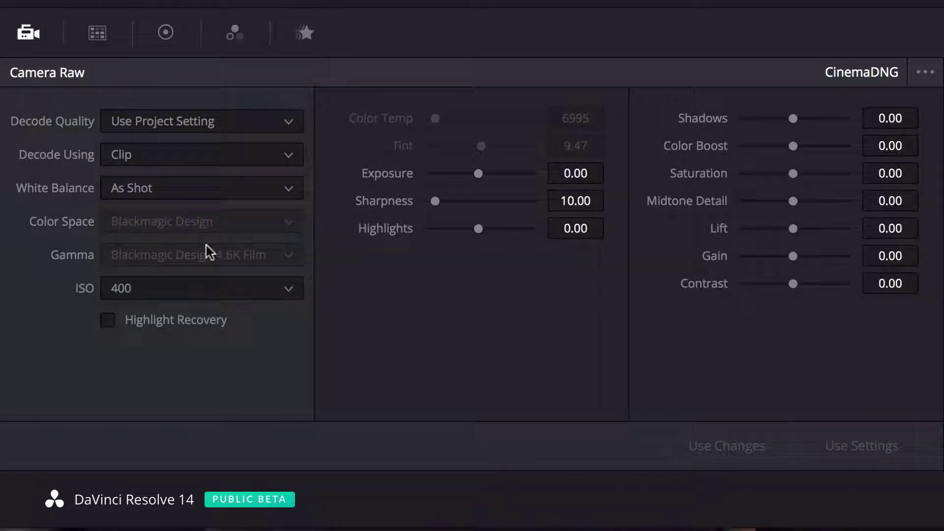
# Step: Set the sunset clip's raw ISO to 200 and lower its raw exposure
pyautogui.click(209, 288)
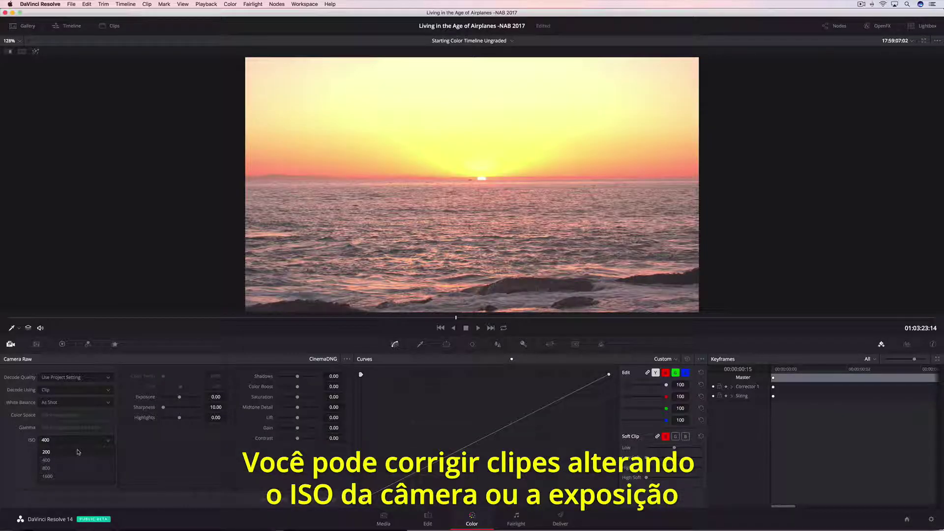
pyautogui.click(77, 452)
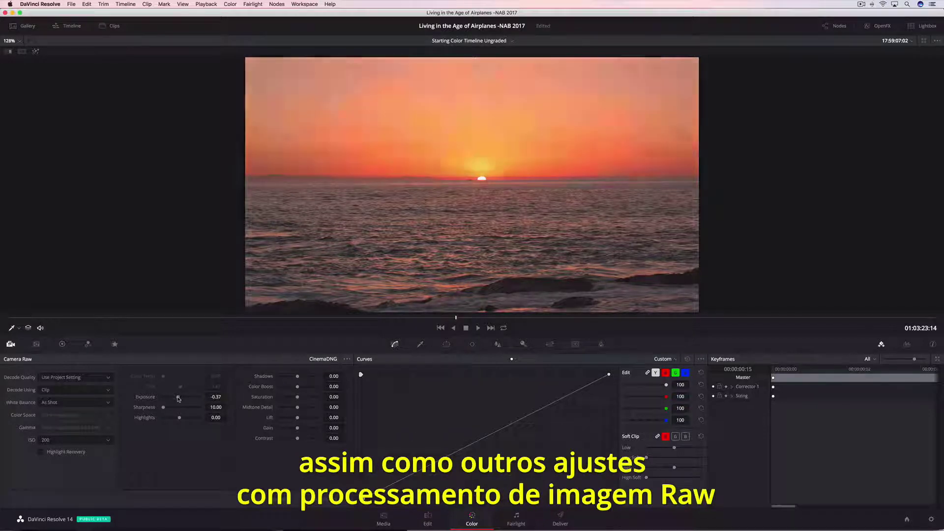
pyautogui.moveTo(177, 399); pyautogui.dragTo(165, 418)
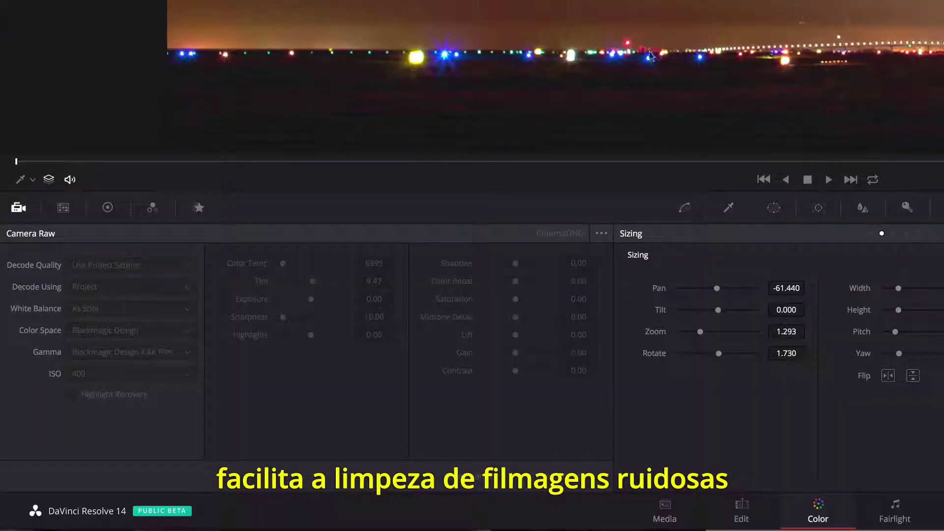
# Step: Set the Spatial NR mode of the night runway clip to Better in Motion Effects
pyautogui.click(198, 208)
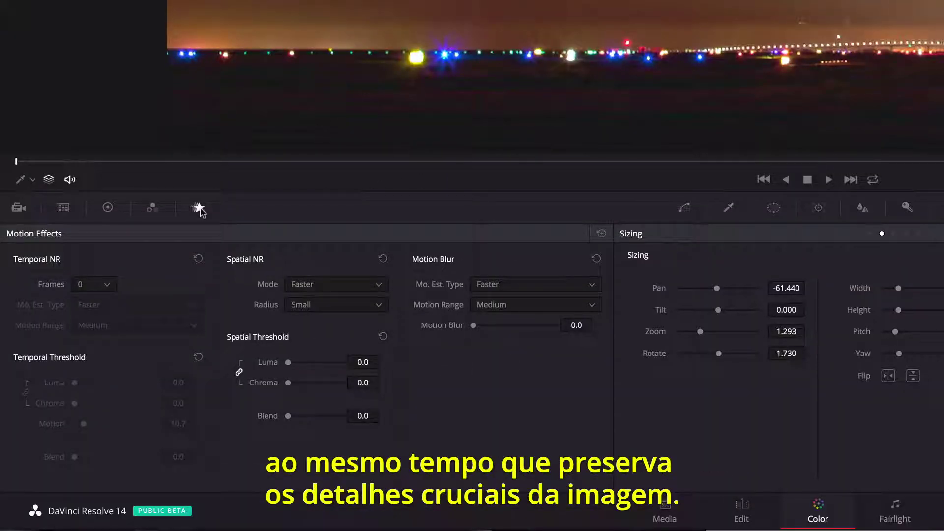
pyautogui.click(338, 286)
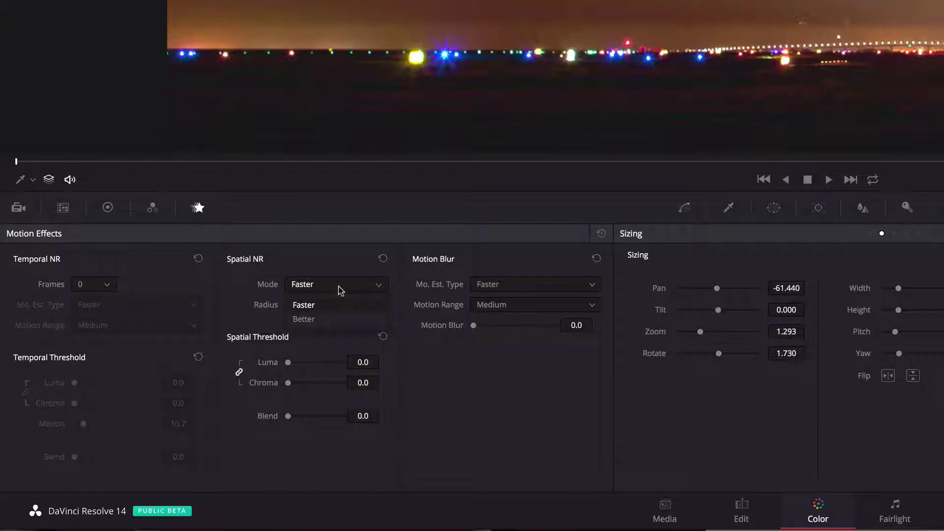
pyautogui.click(332, 320)
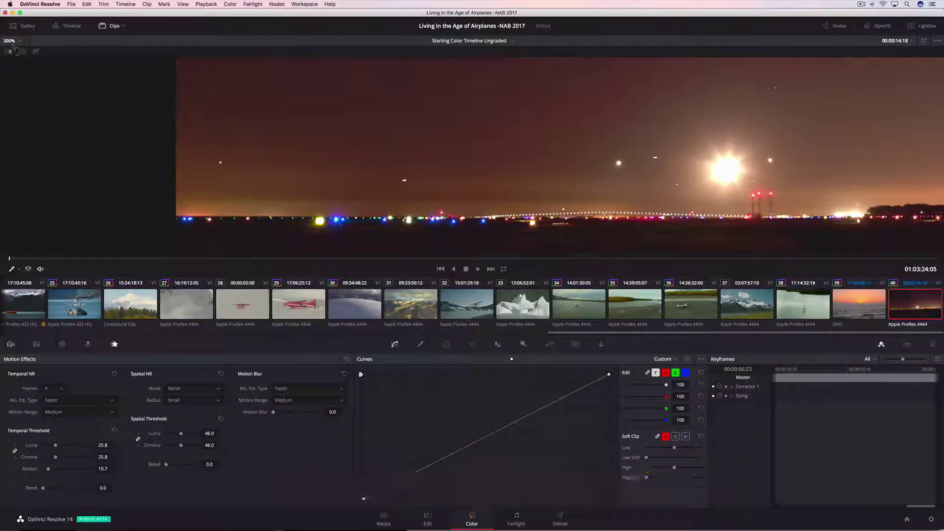
# Step: Reframe clip 37, the snowy mountains, with Input Sizing tilt -34.560 and zoom 0.666, and reset its pan and rotation
pyautogui.click(12, 40)
pyautogui.click(14, 52)
pyautogui.click(740, 314)
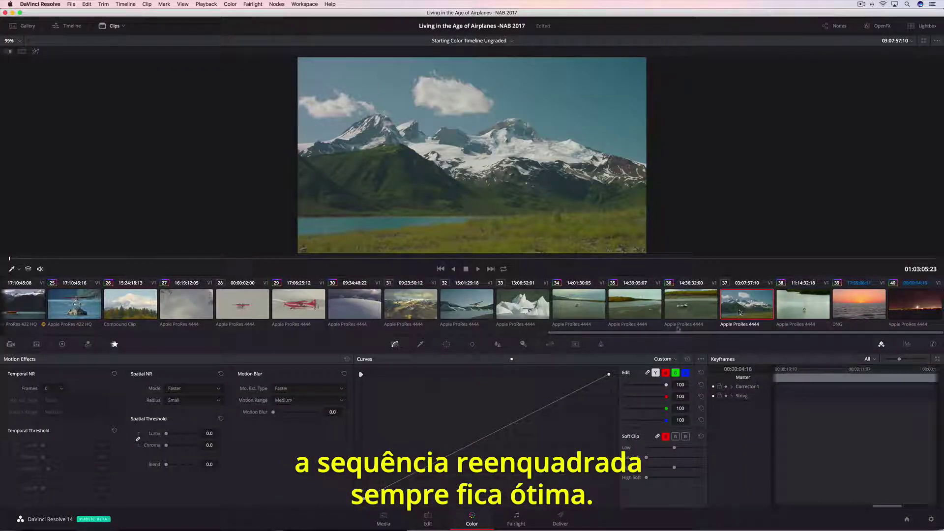
pyautogui.click(549, 343)
pyautogui.moveTo(415, 390); pyautogui.dragTo(411, 431)
pyautogui.doubleClick(419, 392)
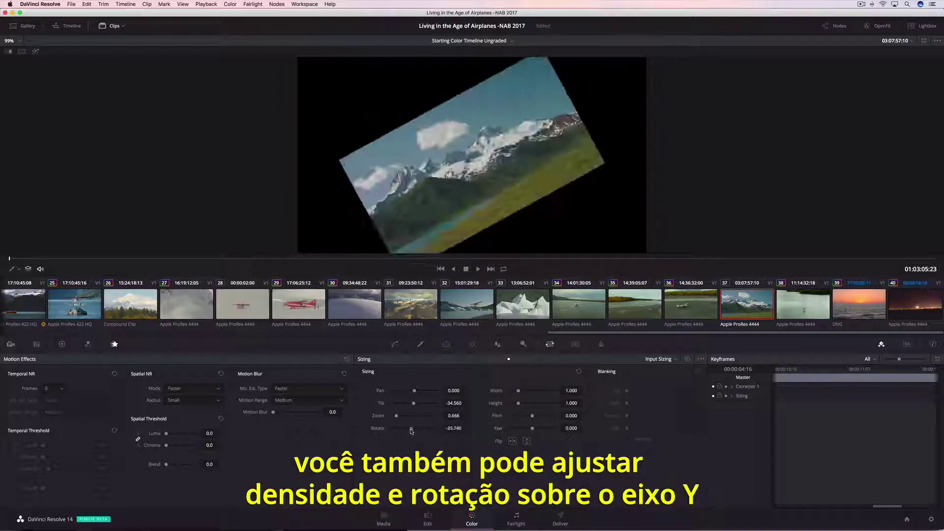
pyautogui.doubleClick(377, 429)
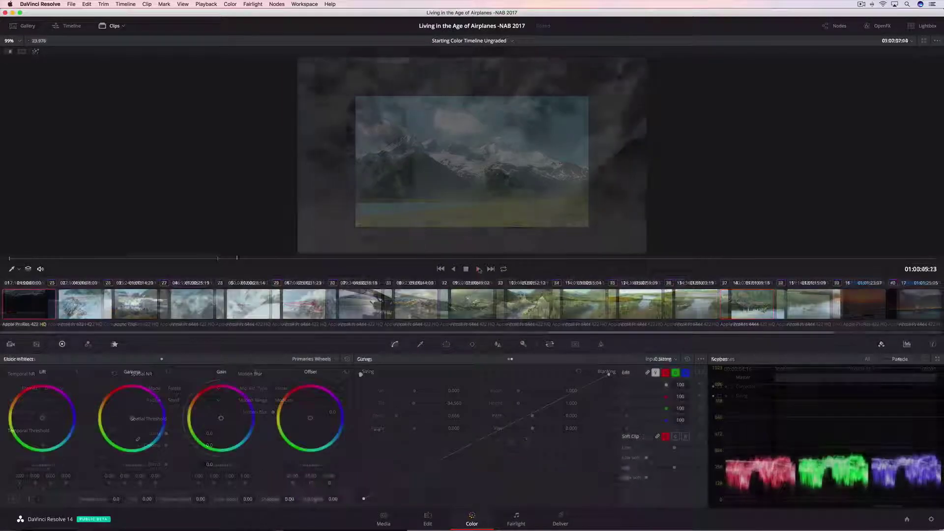